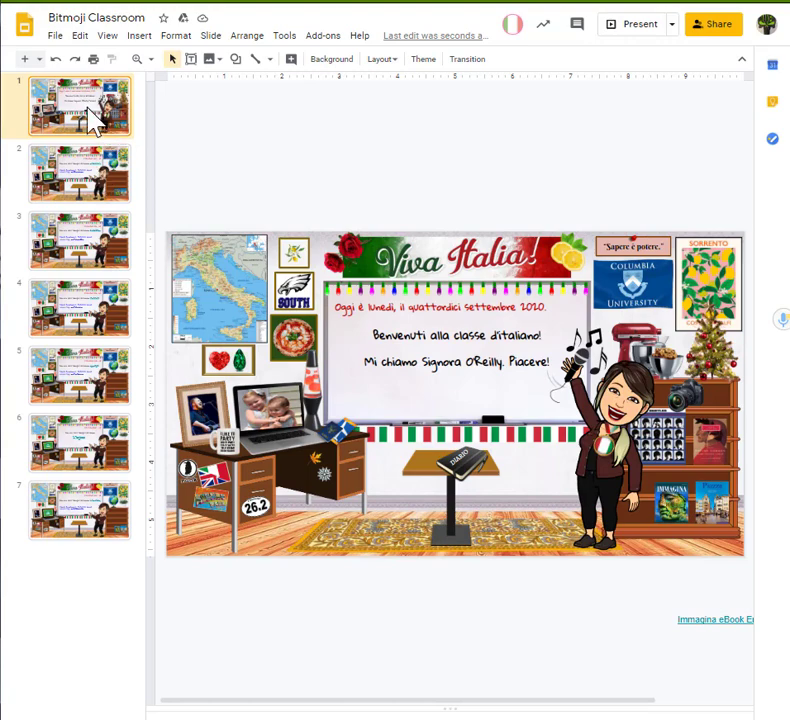
Page through slides 2, 3, 1, 4 and 6, ending below slide 7, ITALIANO UNO - 6B.
{"action": "left_click", "coordinate": [100, 180]}
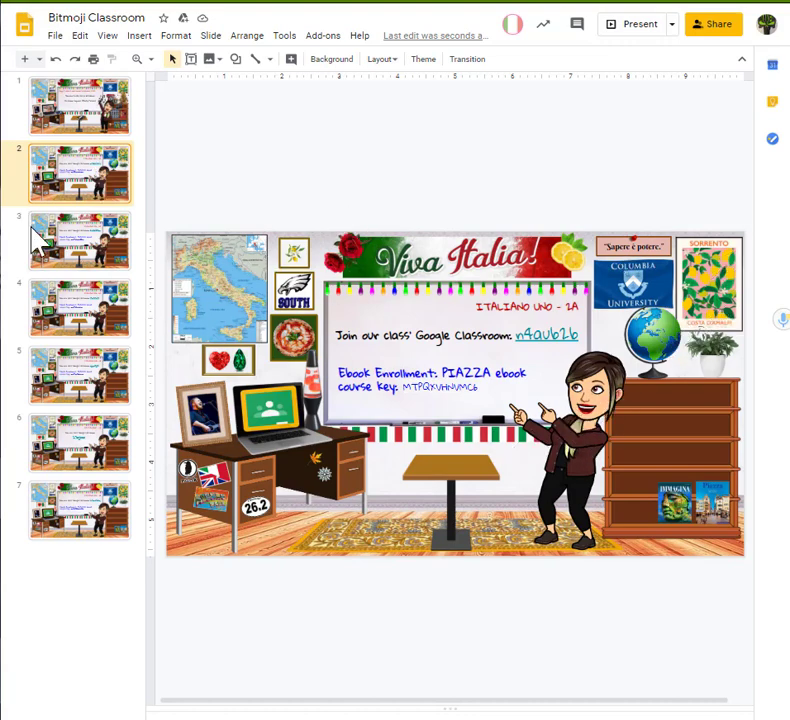
{"action": "left_click", "coordinate": [88, 244]}
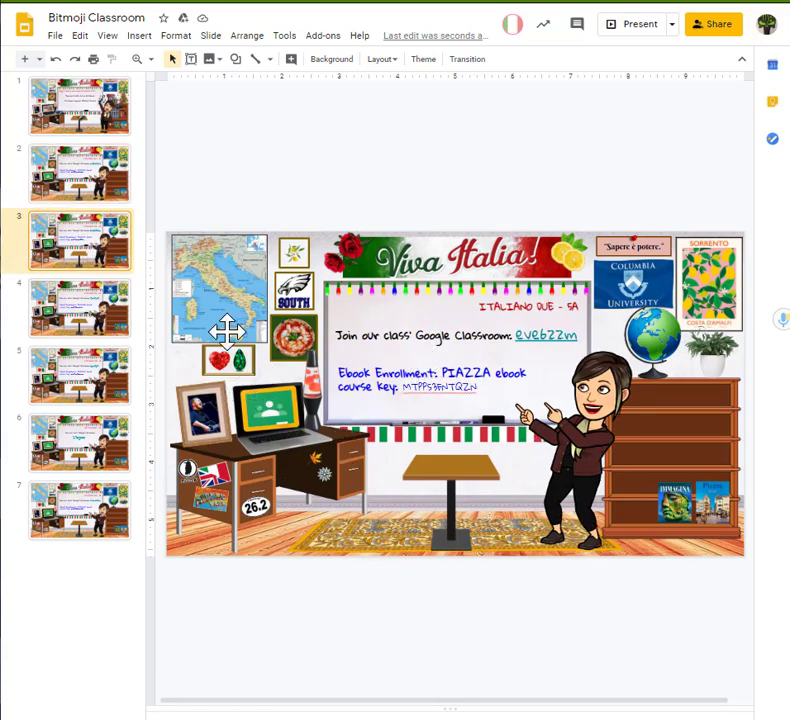
{"action": "left_click_drag", "start_coordinate": [106, 109], "coordinate": [97, 133]}
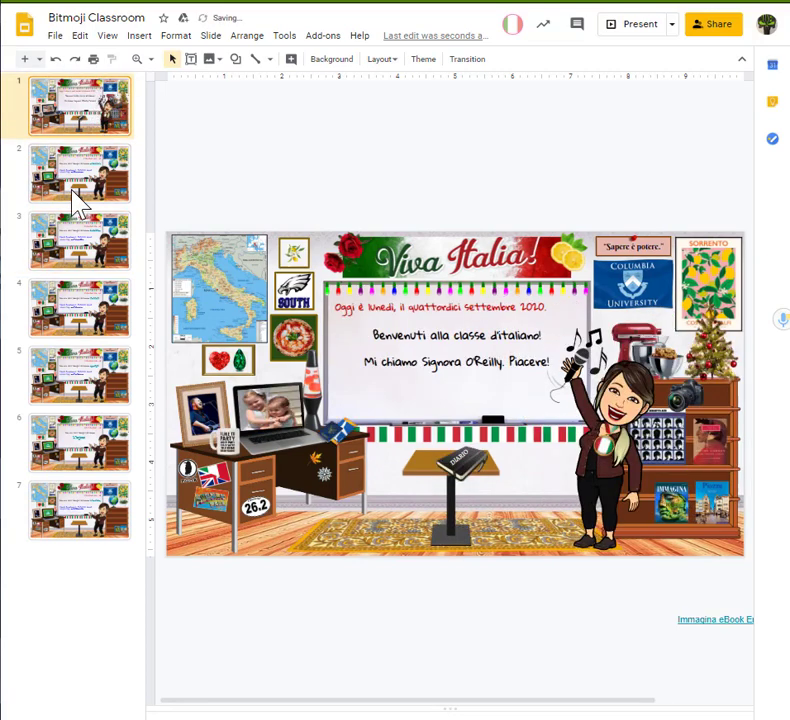
{"action": "left_click", "coordinate": [82, 320]}
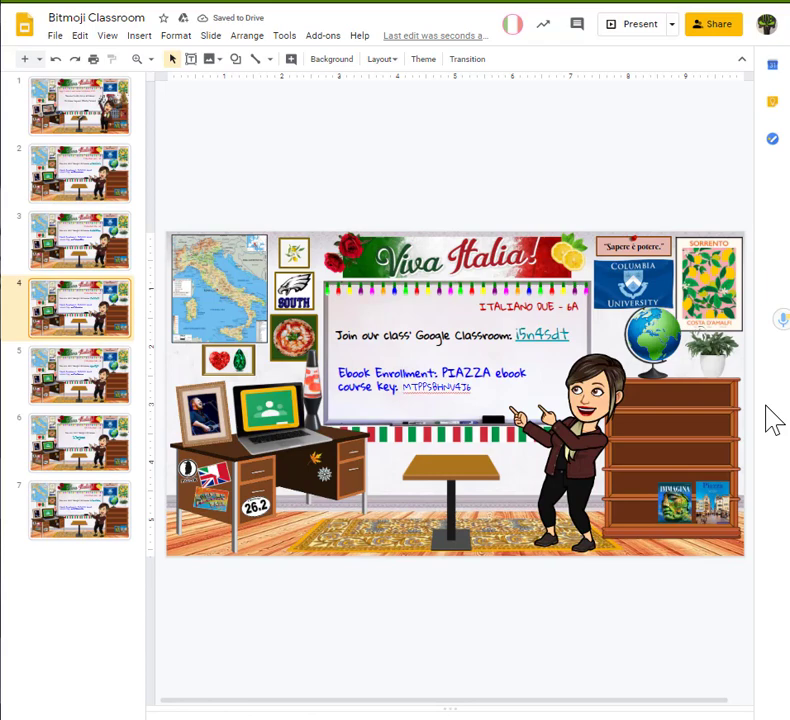
{"action": "left_click", "coordinate": [99, 520]}
{"action": "left_click", "coordinate": [71, 466]}
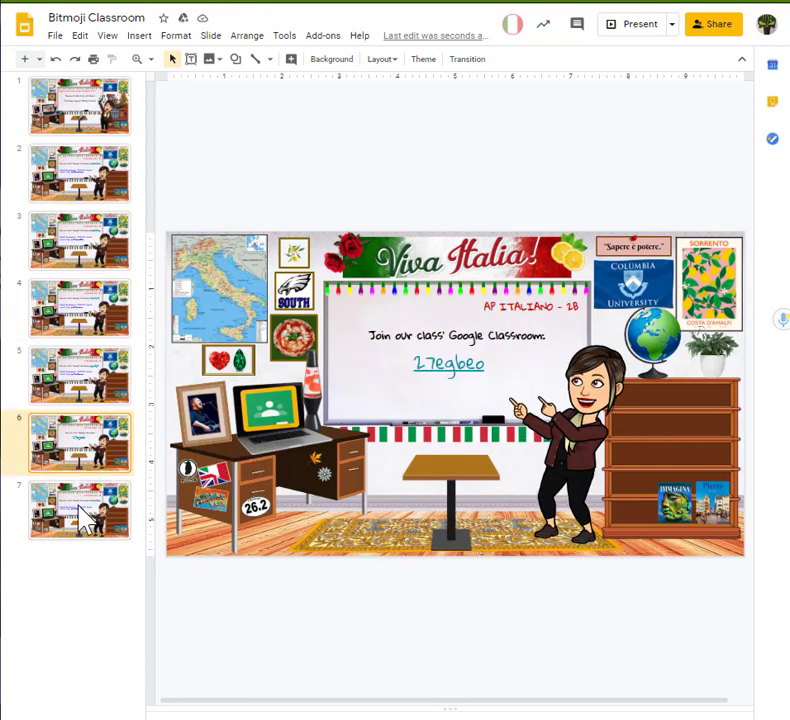
{"action": "left_click", "coordinate": [87, 515]}
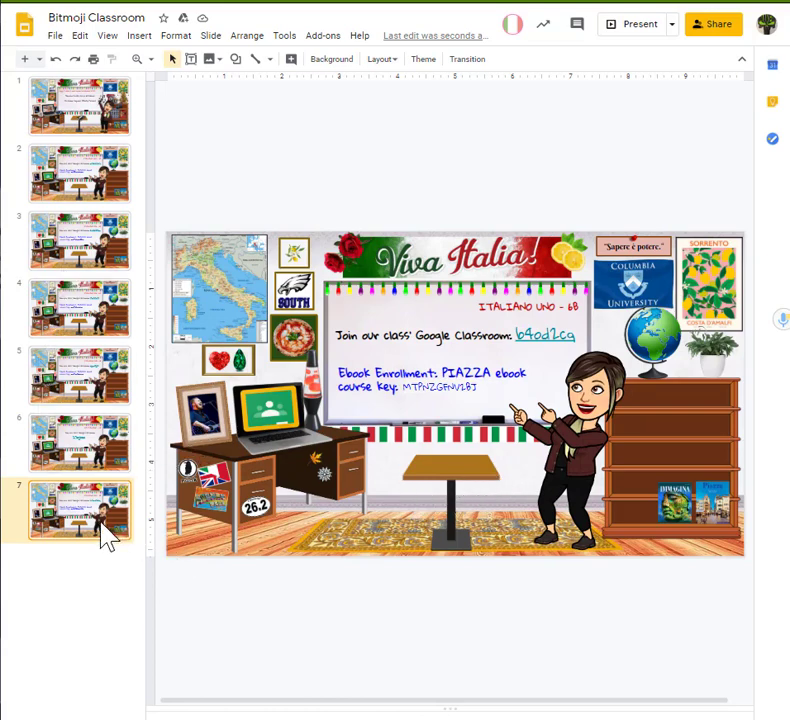
{"action": "left_click", "coordinate": [86, 573]}
Paste the copied ITALIANO UNO - 6B classroom slide after slide 7 and open the new slide 8.
{"action": "key", "text": "ctrl+v"}
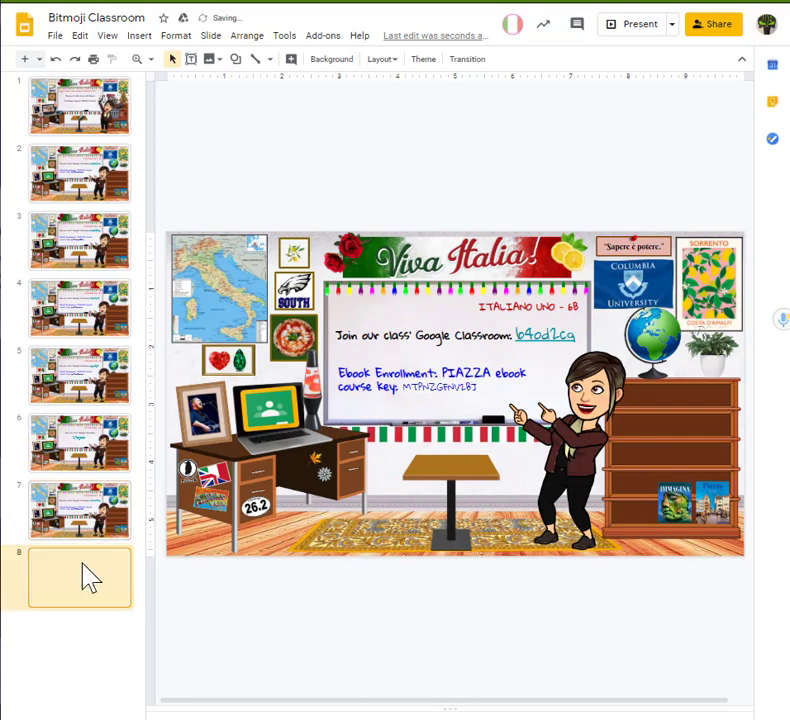
{"action": "right_click", "coordinate": [86, 513]}
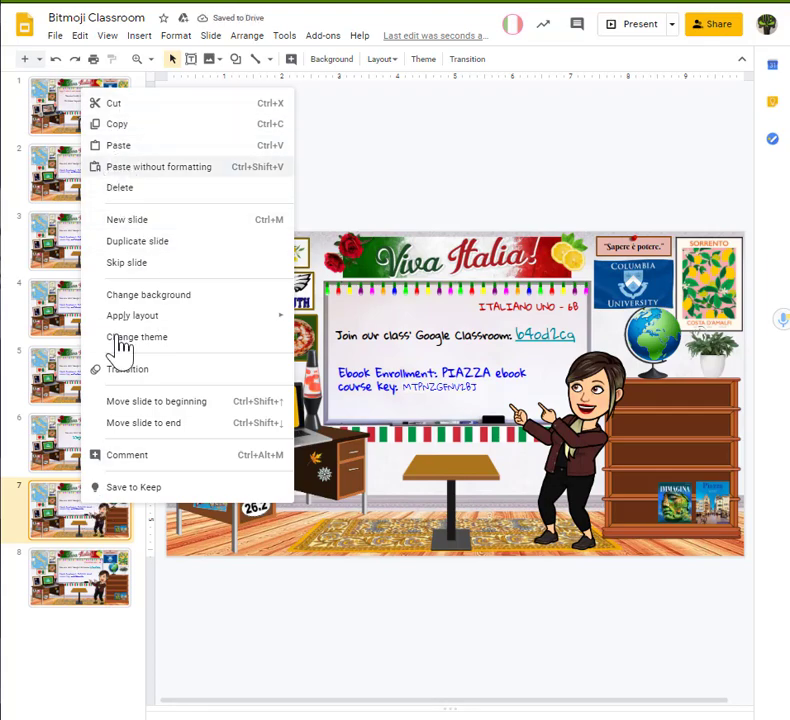
{"action": "left_click", "coordinate": [70, 605]}
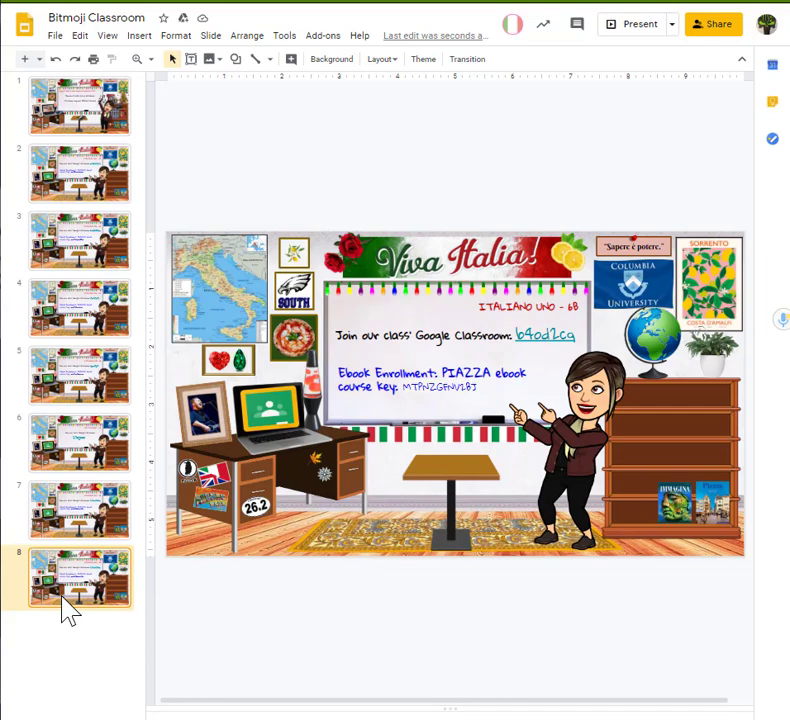
Delete the laptop screen image, the Bitmoji figure and the Ebook Enrollment text box.
{"action": "left_click", "coordinate": [268, 414]}
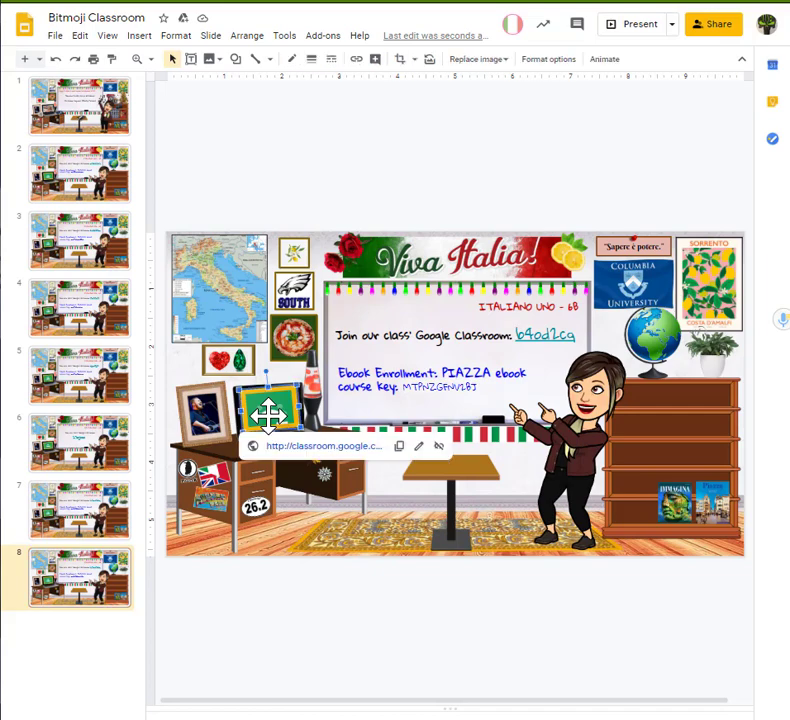
{"action": "key", "text": "Delete"}
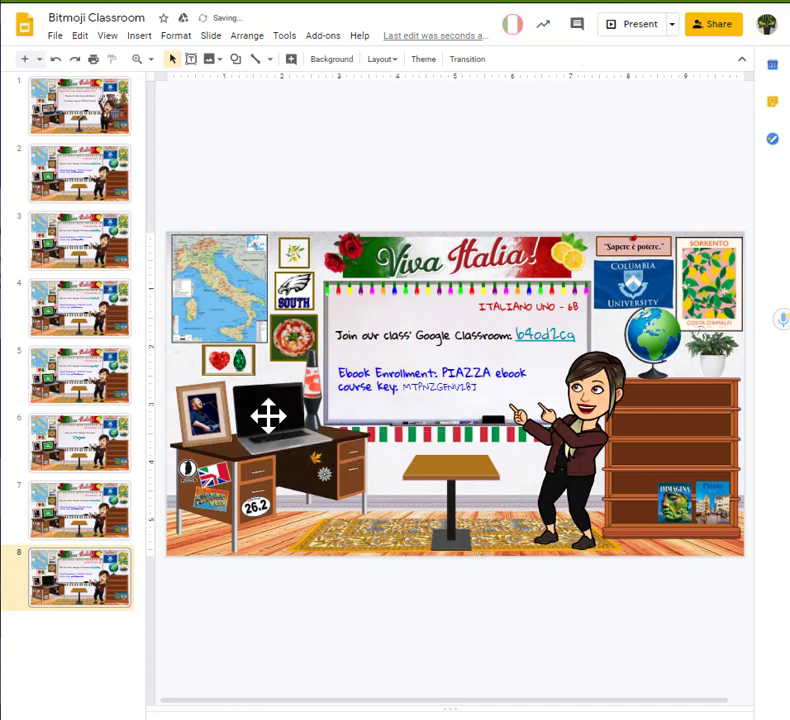
{"action": "left_click", "coordinate": [587, 431]}
{"action": "key", "text": "Delete"}
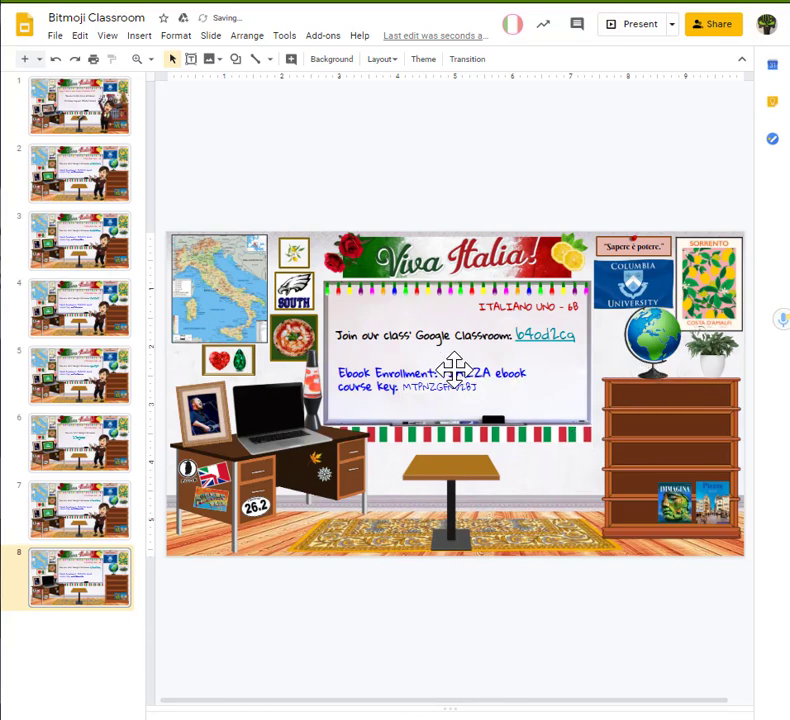
{"action": "left_click_drag", "start_coordinate": [453, 365], "coordinate": [454, 370]}
{"action": "key", "text": "Delete"}
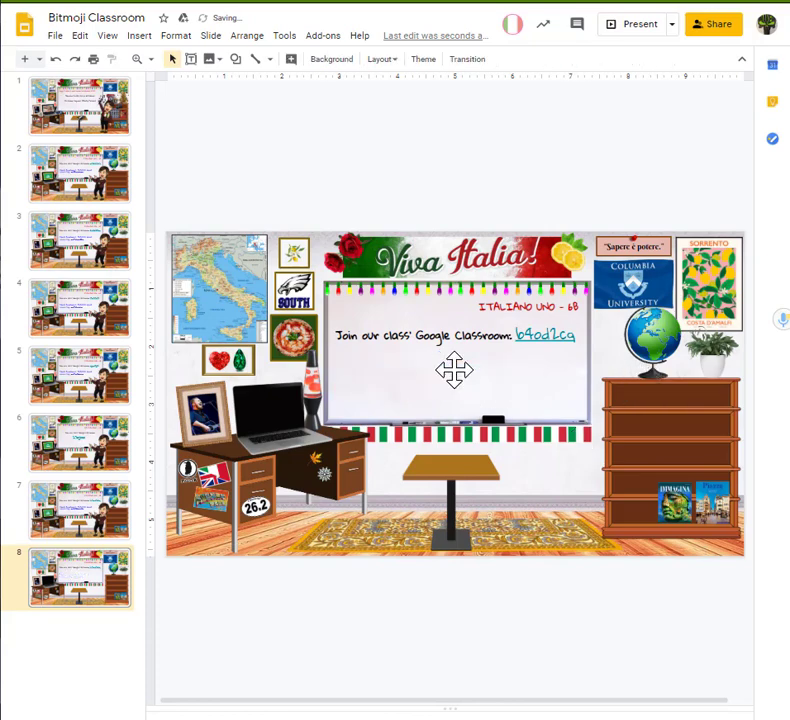
Delete the Classroom code link, 'Join our class' Google Classroom' text and the ITALIANO UNO - 6B heading.
{"action": "left_click", "coordinate": [524, 330]}
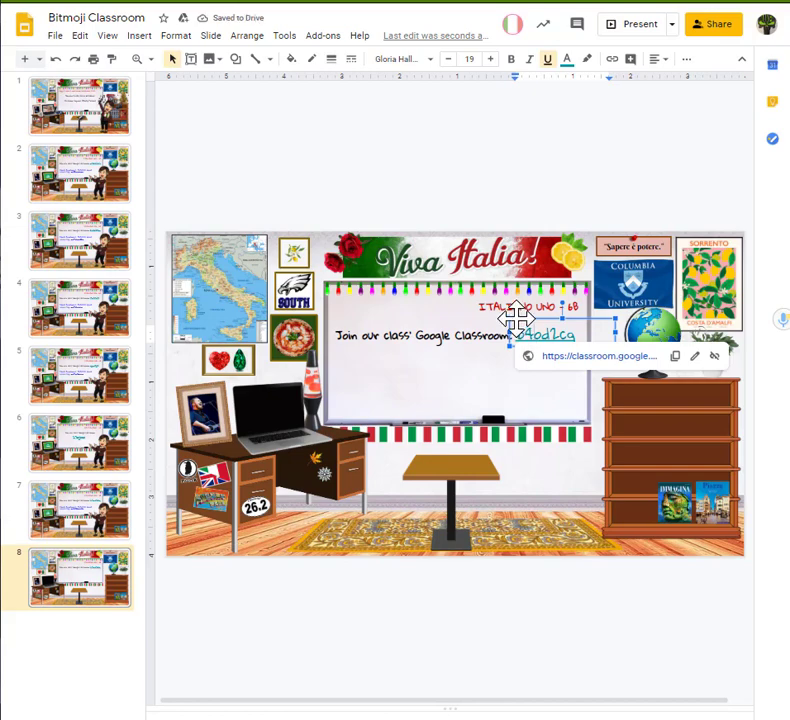
{"action": "left_click", "coordinate": [516, 316]}
{"action": "key", "text": "Delete"}
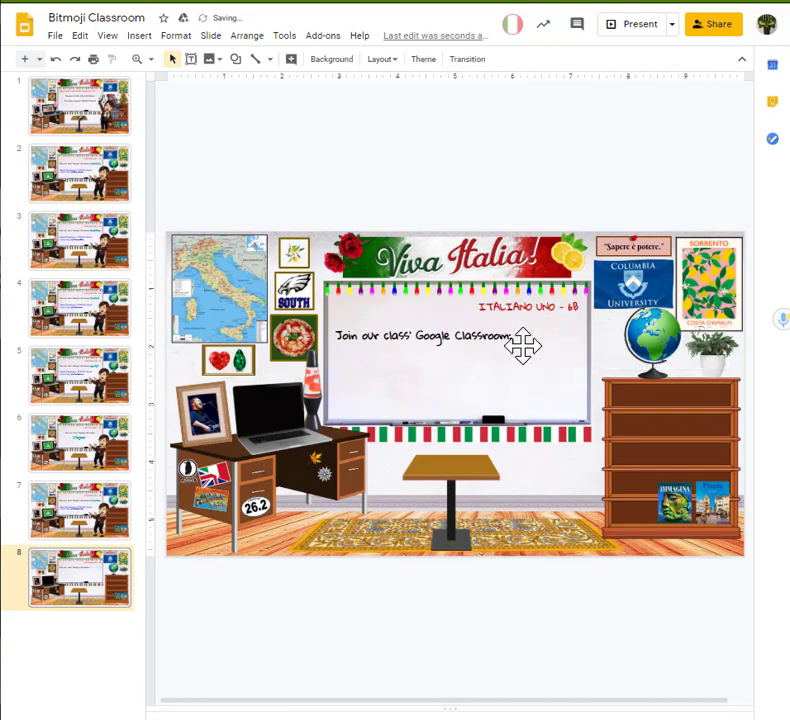
{"action": "left_click", "coordinate": [462, 323]}
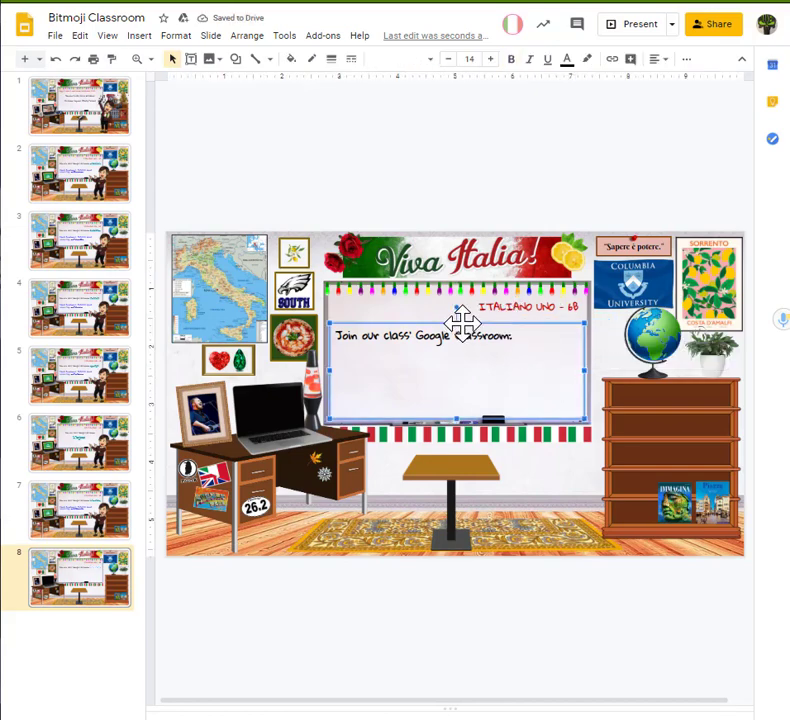
{"action": "key", "text": "Delete"}
{"action": "left_click", "coordinate": [490, 306]}
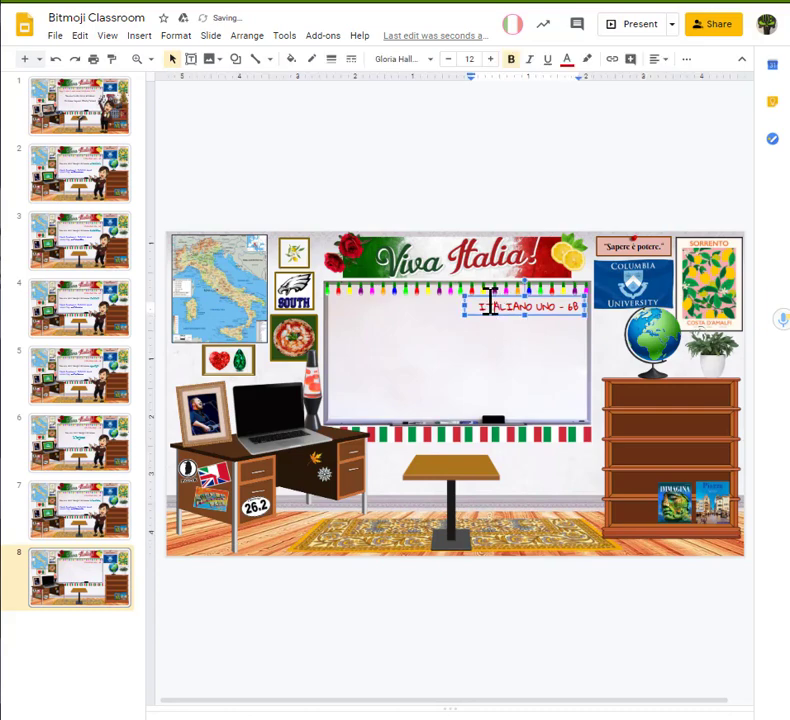
{"action": "left_click", "coordinate": [484, 295]}
{"action": "key", "text": "Delete"}
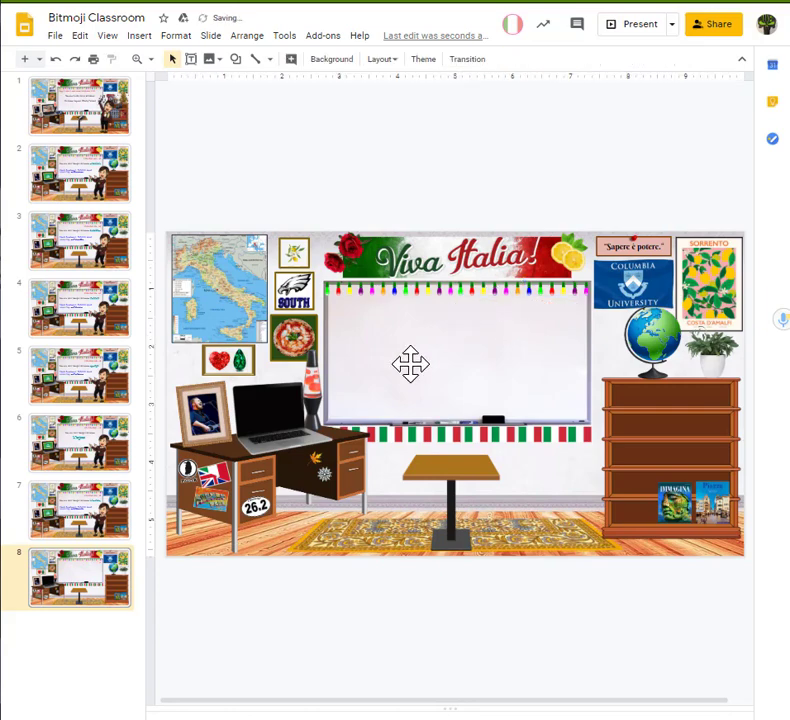
Undo an accidental move of the lava lamp and deselect it.
{"action": "left_click_drag", "start_coordinate": [358, 370], "coordinate": [460, 402]}
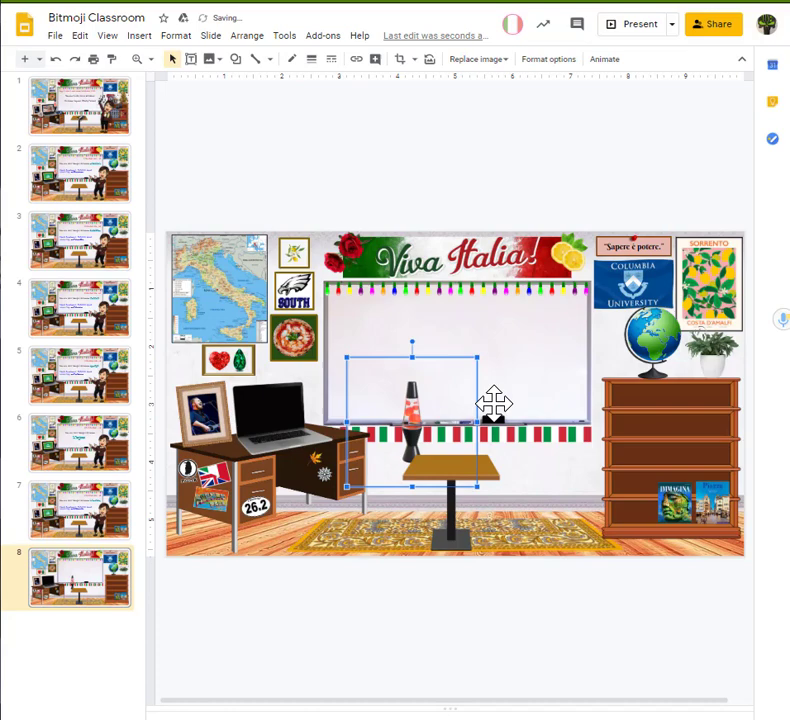
{"action": "key", "text": "ctrl+z"}
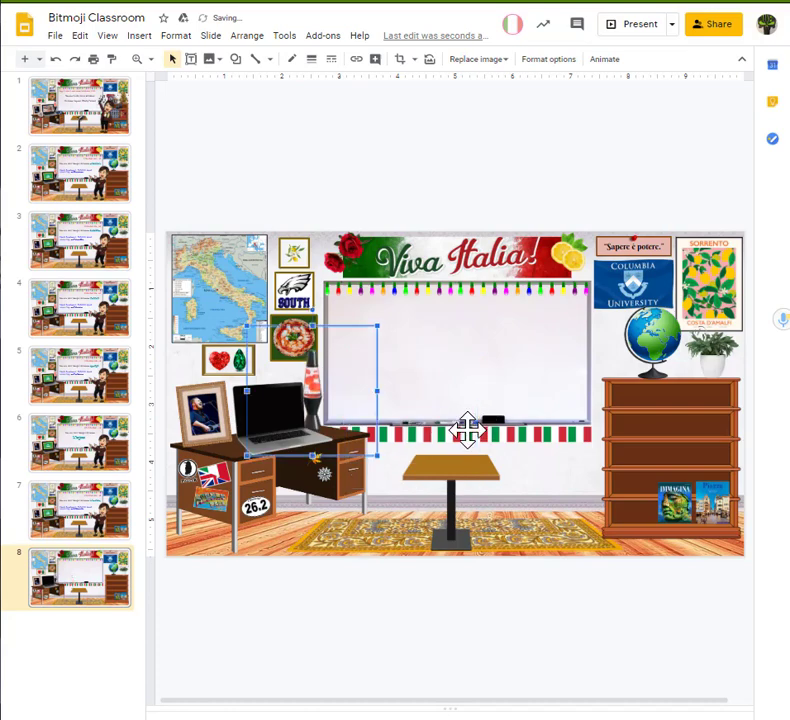
{"action": "left_click", "coordinate": [411, 624]}
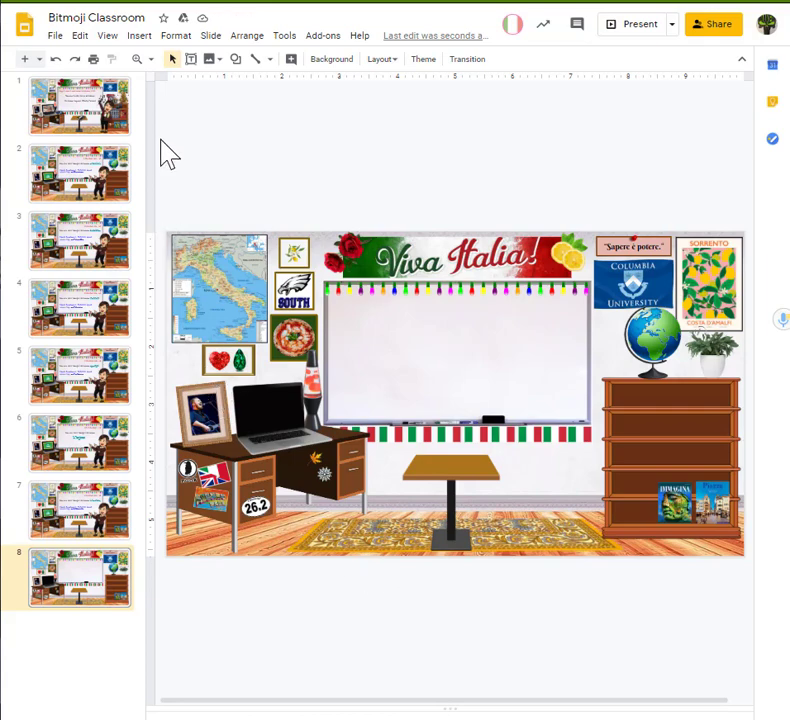
Box-select every classroom piece on slide 8 and combine them with Arrange > Group.
{"action": "left_click_drag", "start_coordinate": [169, 172], "coordinate": [752, 593]}
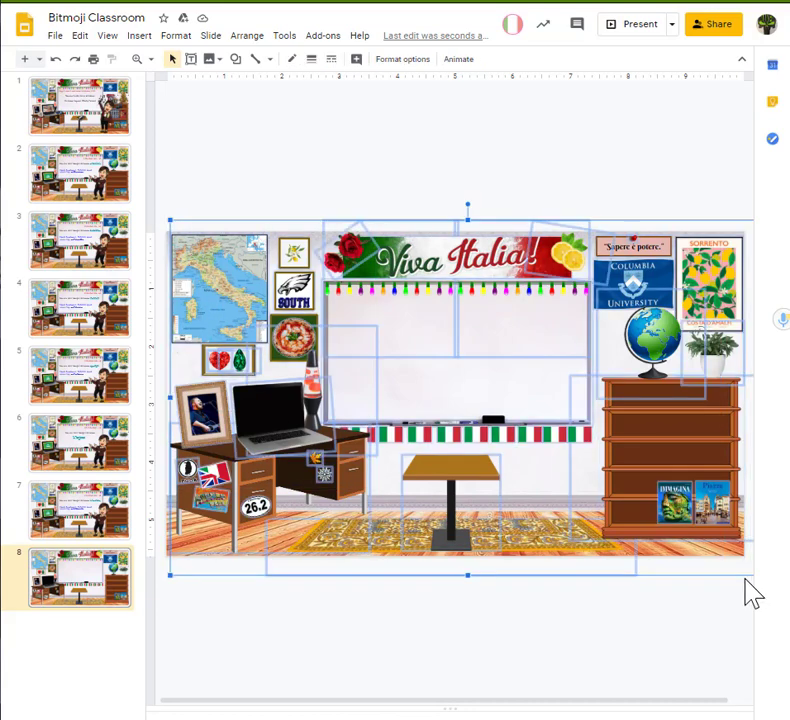
{"action": "left_click", "coordinate": [246, 40]}
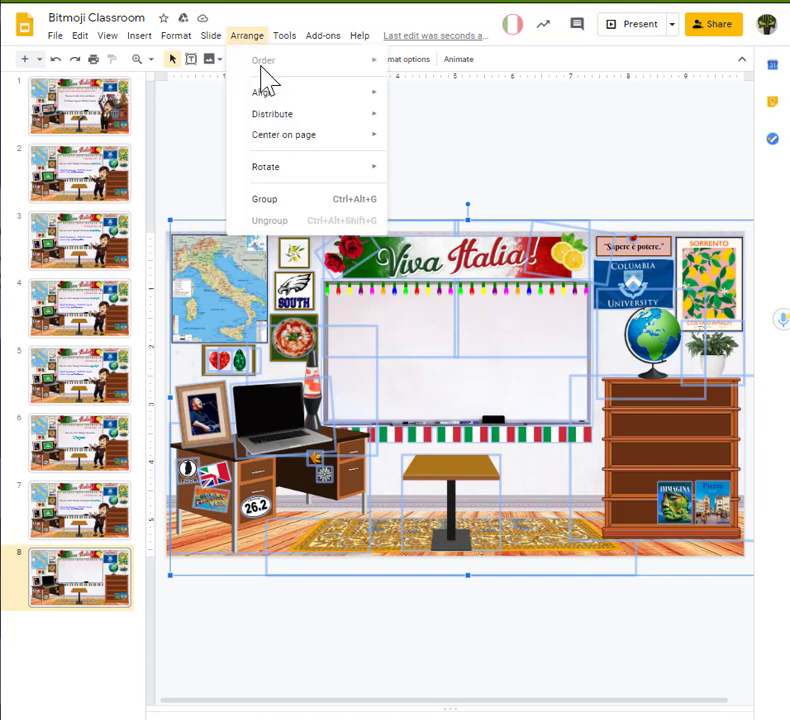
{"action": "left_click", "coordinate": [287, 199]}
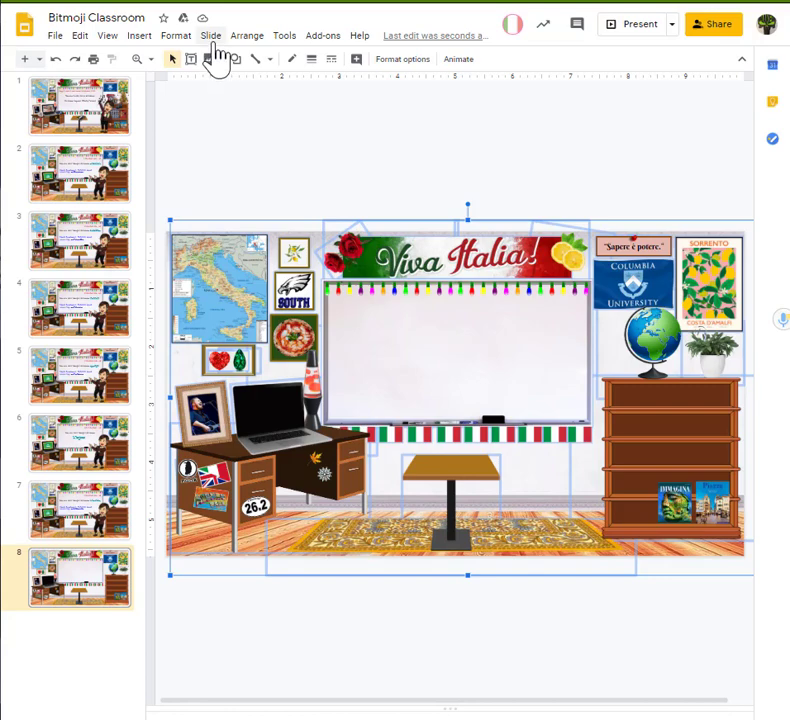
In Slide > Edit master, paste the grouped classroom scene onto the Simple Light theme master.
{"action": "left_click", "coordinate": [212, 40]}
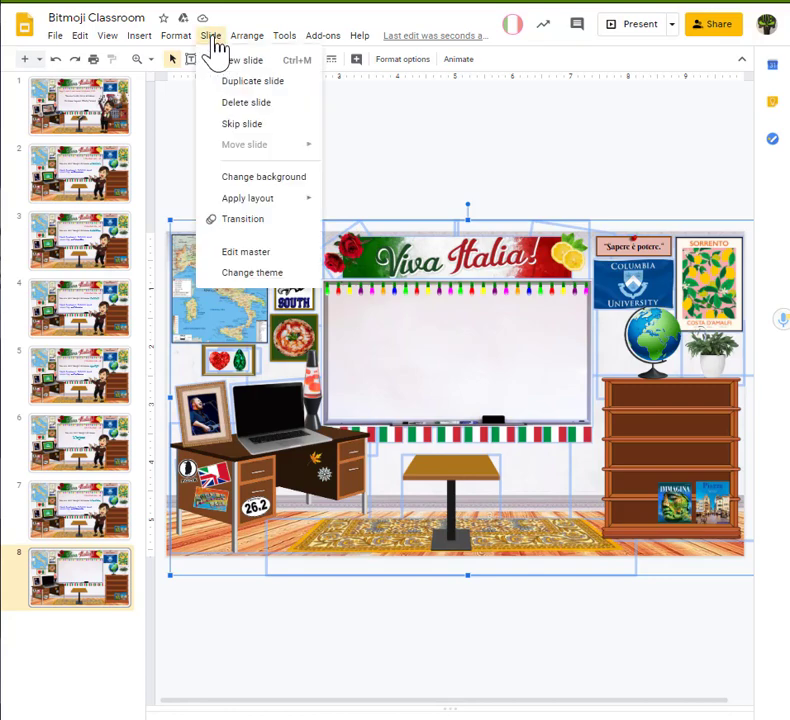
{"action": "left_click", "coordinate": [250, 255]}
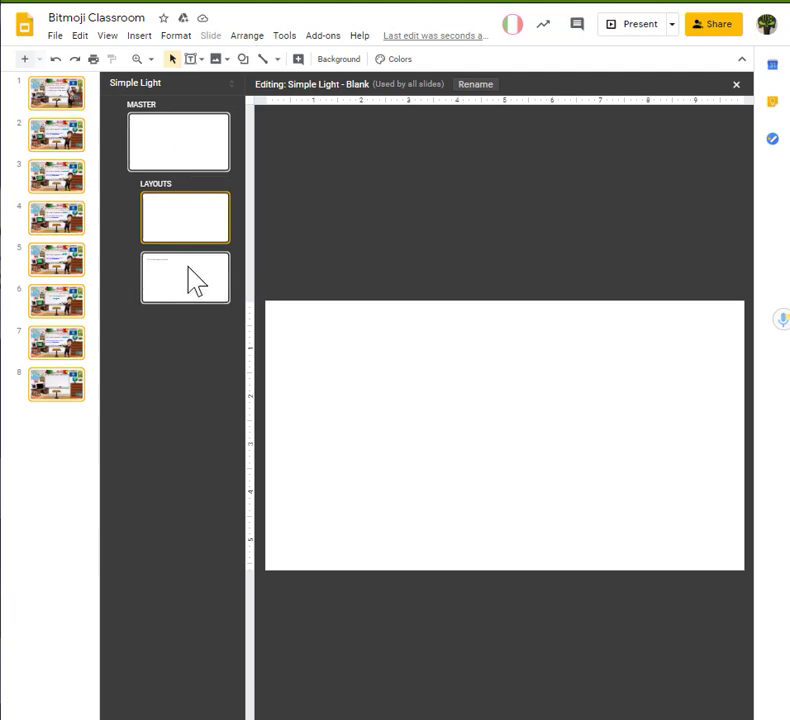
{"action": "left_click", "coordinate": [192, 161]}
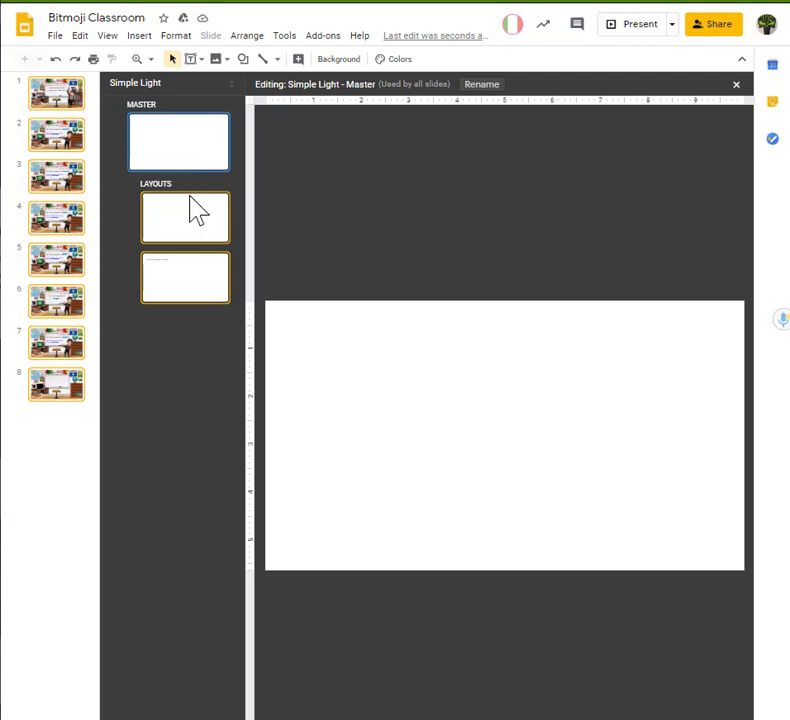
{"action": "left_click", "coordinate": [176, 229]}
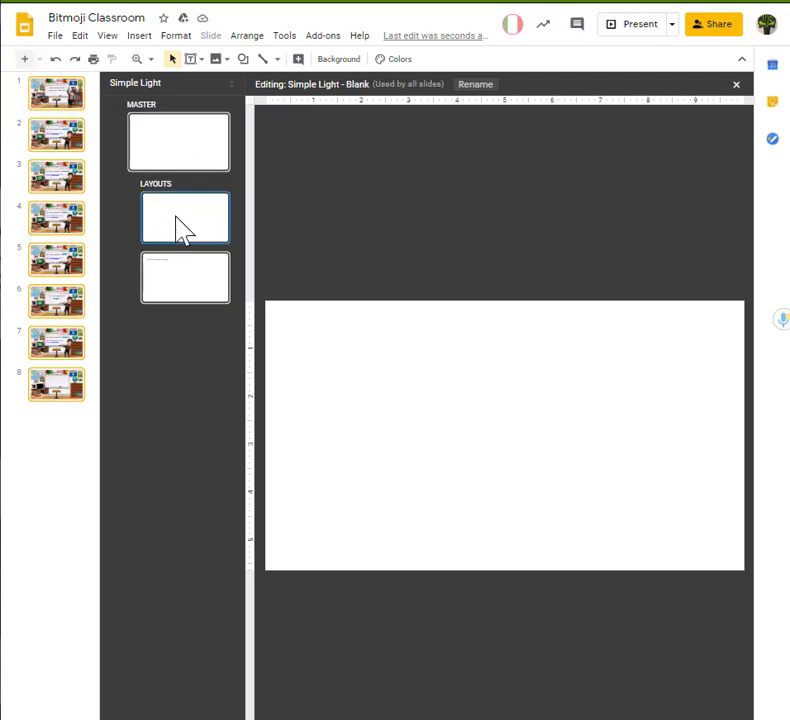
{"action": "left_click", "coordinate": [172, 135]}
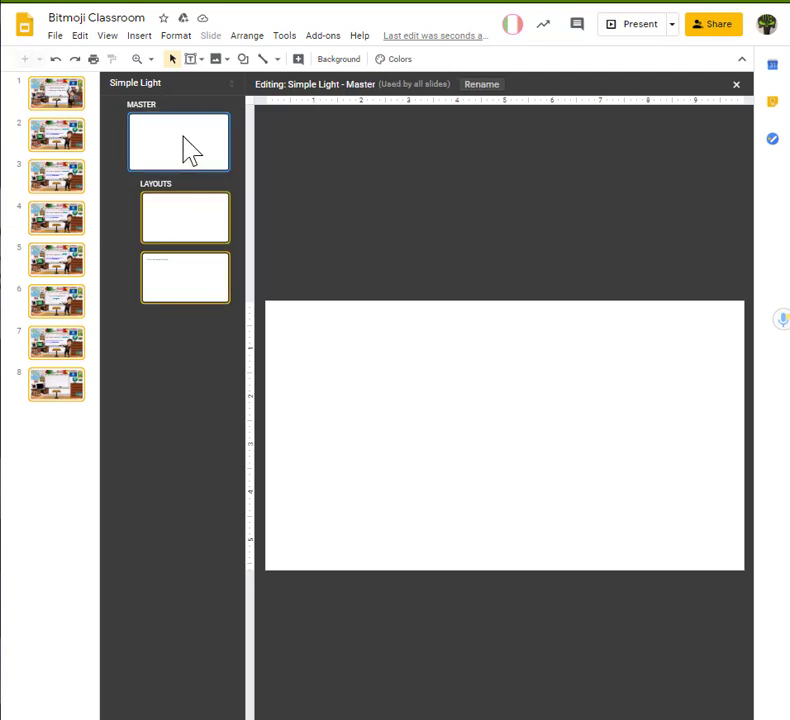
{"action": "left_click", "coordinate": [358, 414]}
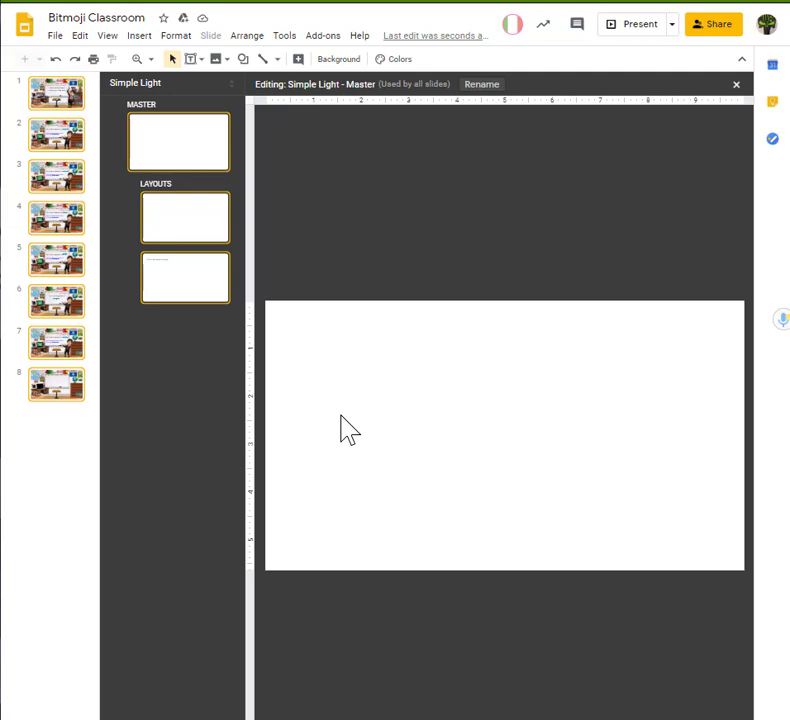
{"action": "key", "text": "ctrl+v"}
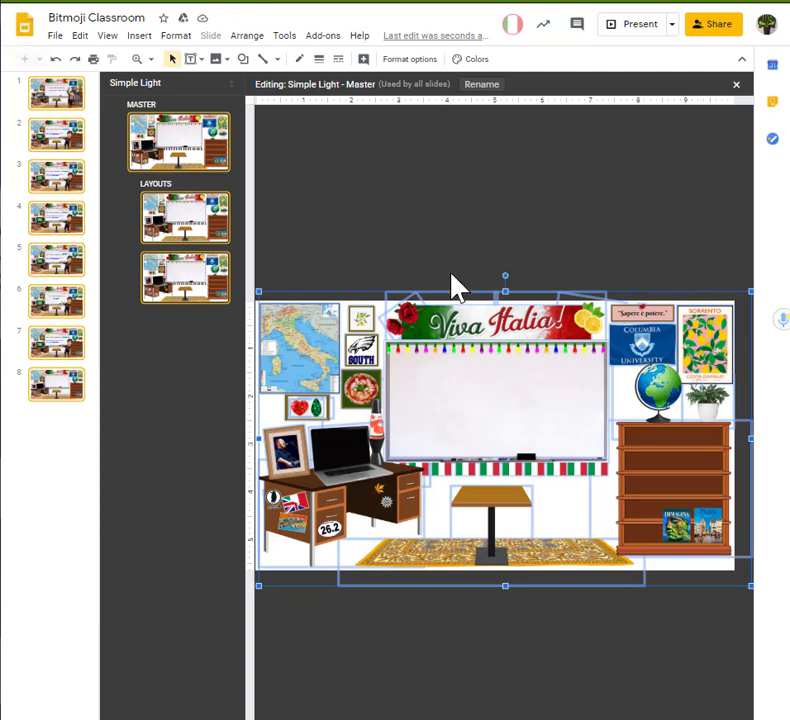
{"action": "left_click", "coordinate": [425, 668]}
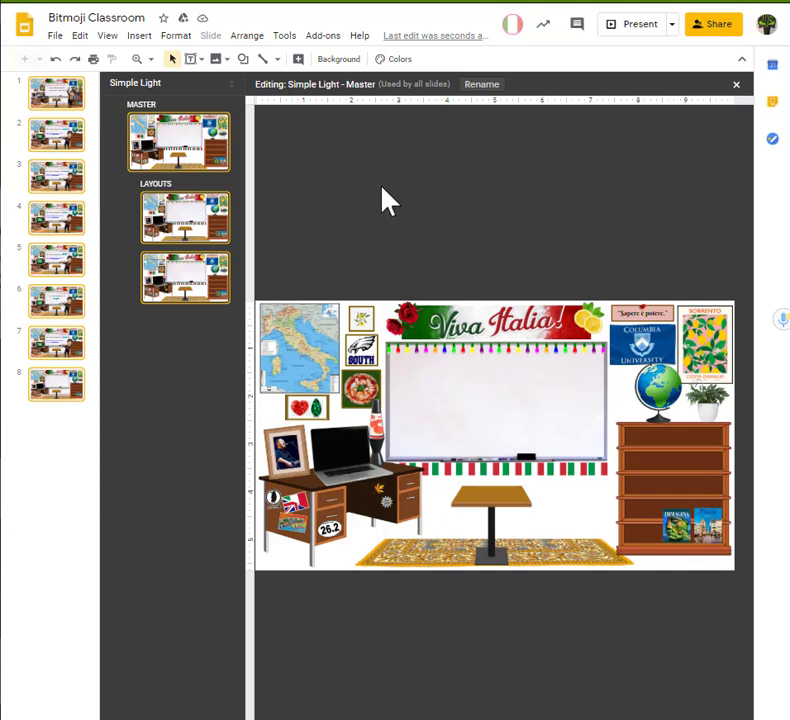
Set the master's background to the white wall and wooden floor picture from Google Image Search.
{"action": "left_click", "coordinate": [335, 62]}
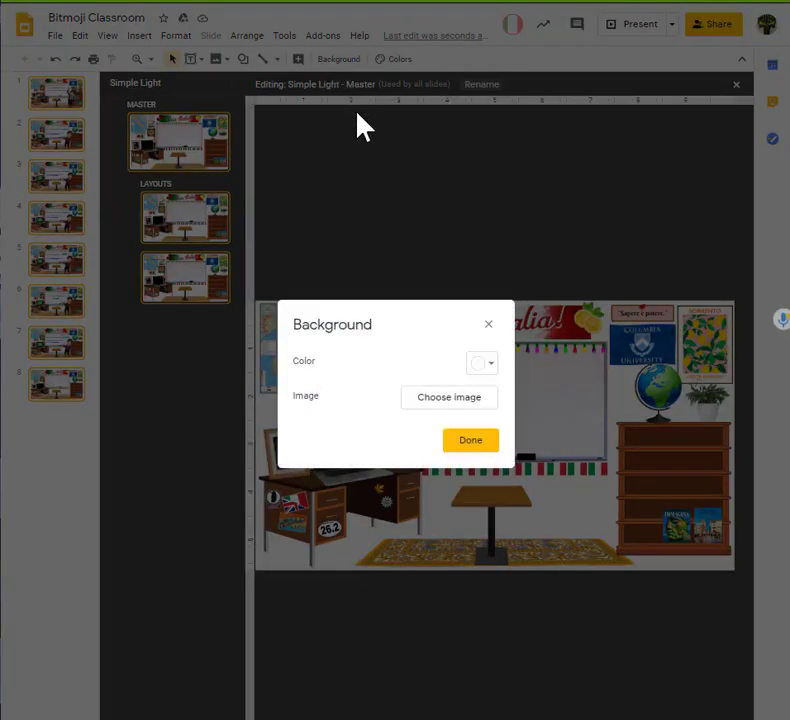
{"action": "left_click", "coordinate": [449, 398]}
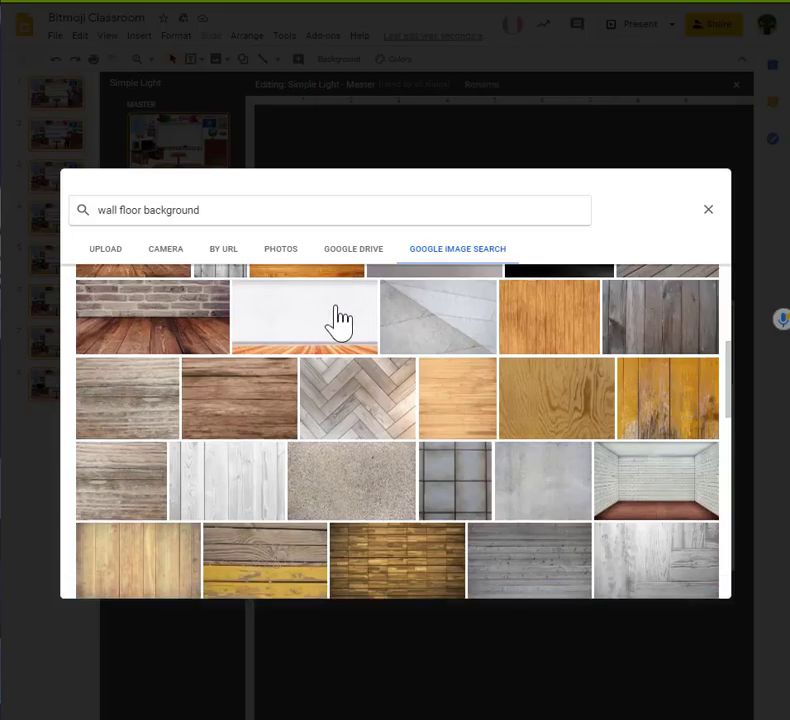
{"action": "scroll", "coordinate": [335, 321], "scroll_direction": "up", "scroll_amount": 3}
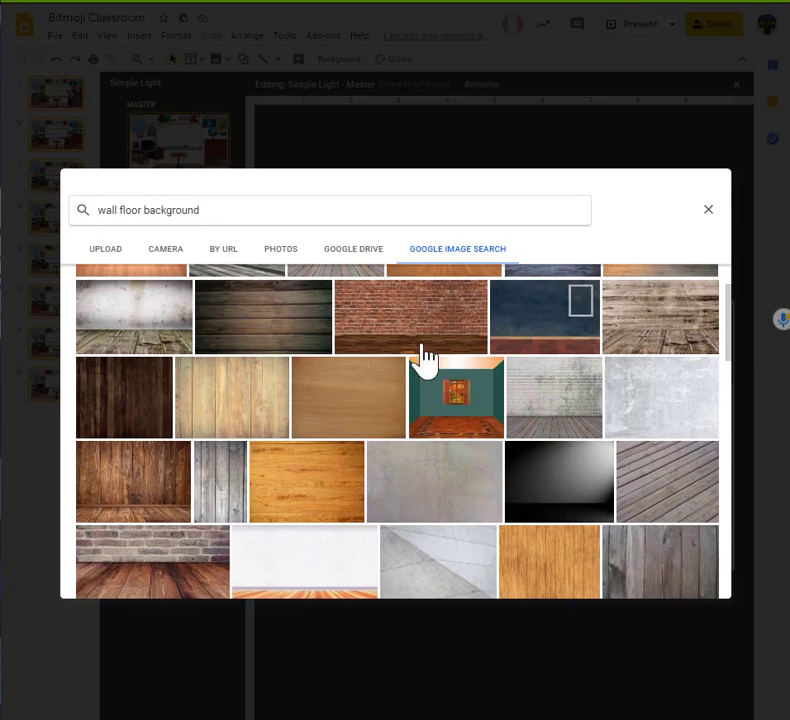
{"action": "scroll", "coordinate": [391, 452], "scroll_direction": "down", "scroll_amount": 3}
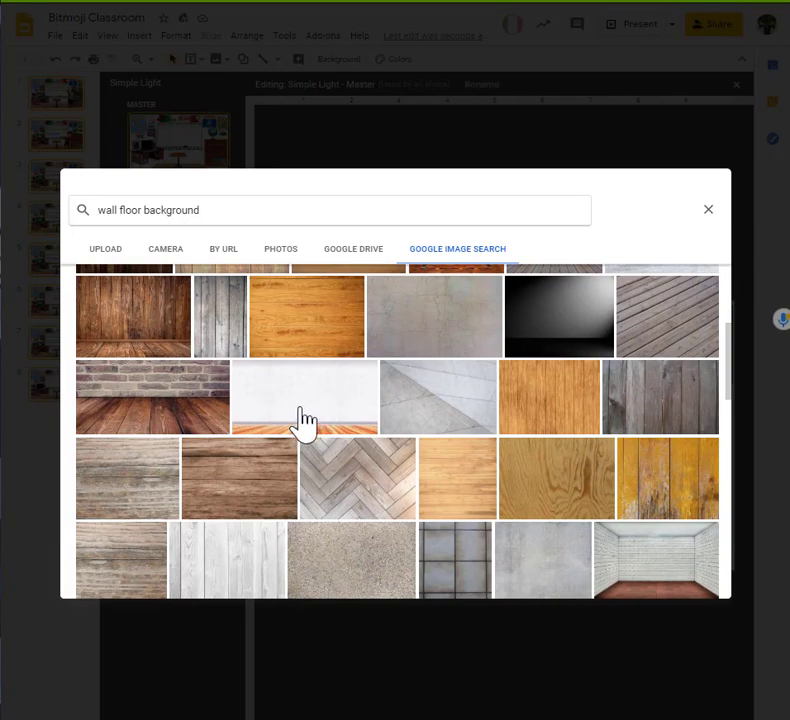
{"action": "left_click", "coordinate": [302, 420]}
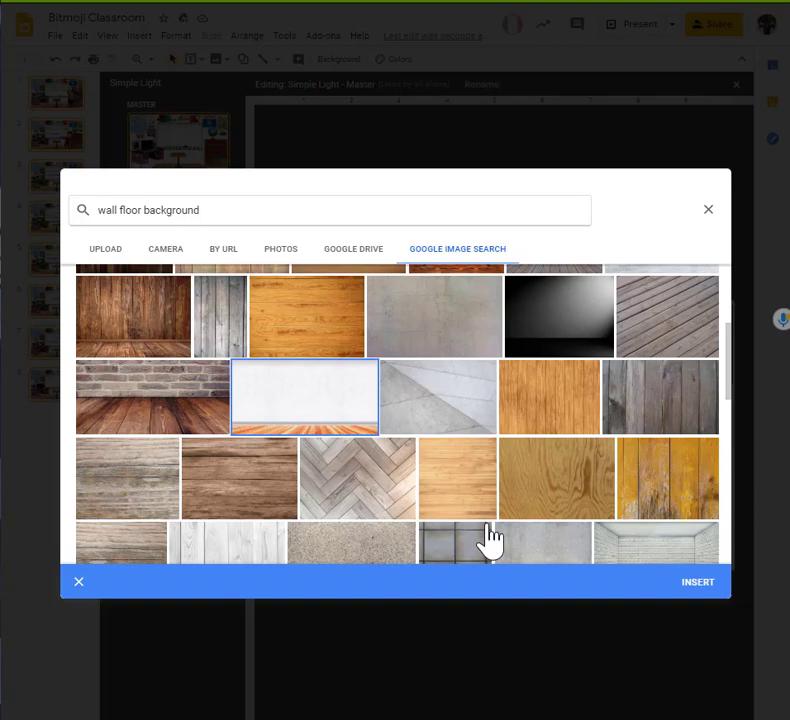
{"action": "left_click", "coordinate": [700, 584]}
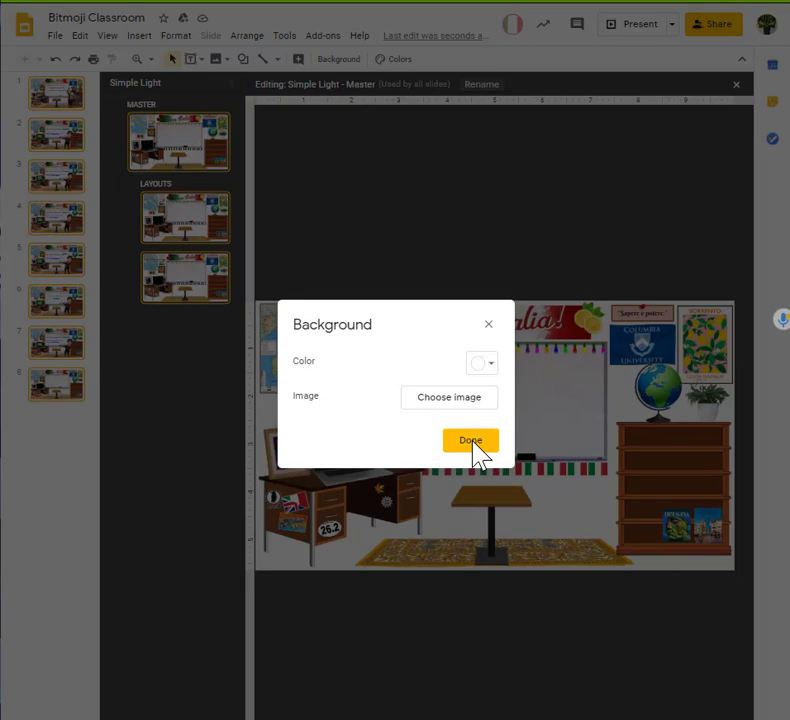
{"action": "left_click", "coordinate": [470, 441]}
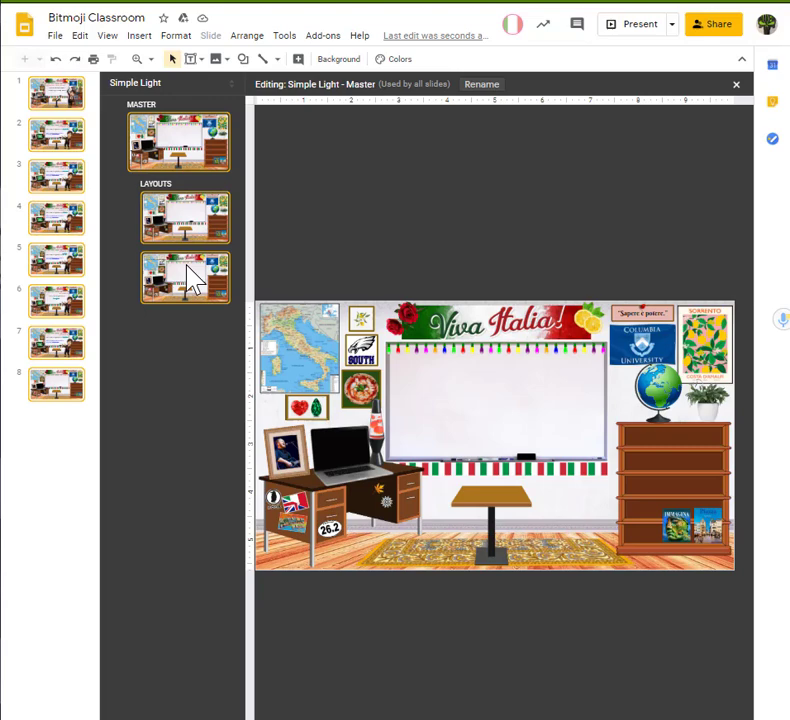
Close the master editor and add a new slide using the classroom layout.
{"action": "left_click", "coordinate": [737, 85]}
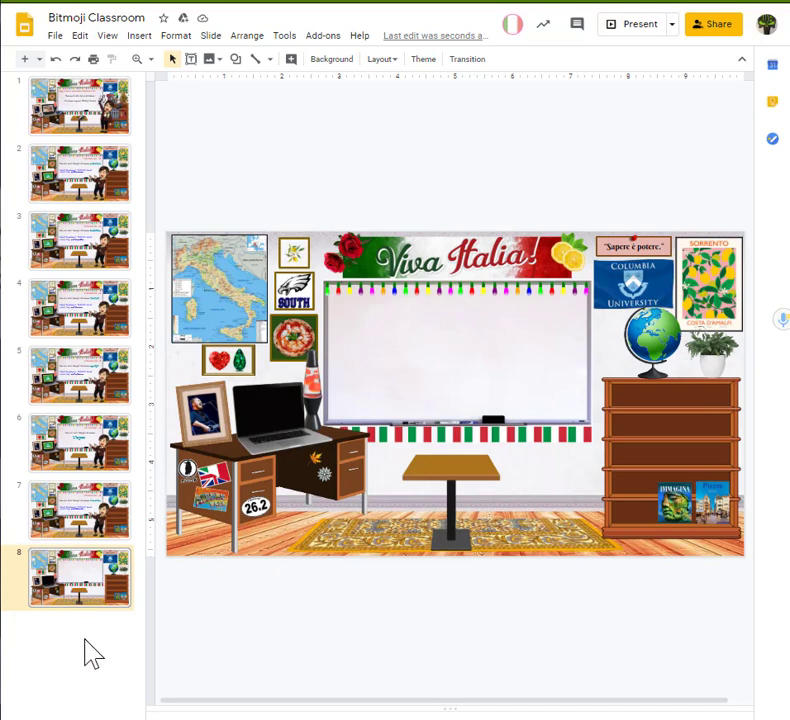
{"action": "left_click", "coordinate": [40, 61]}
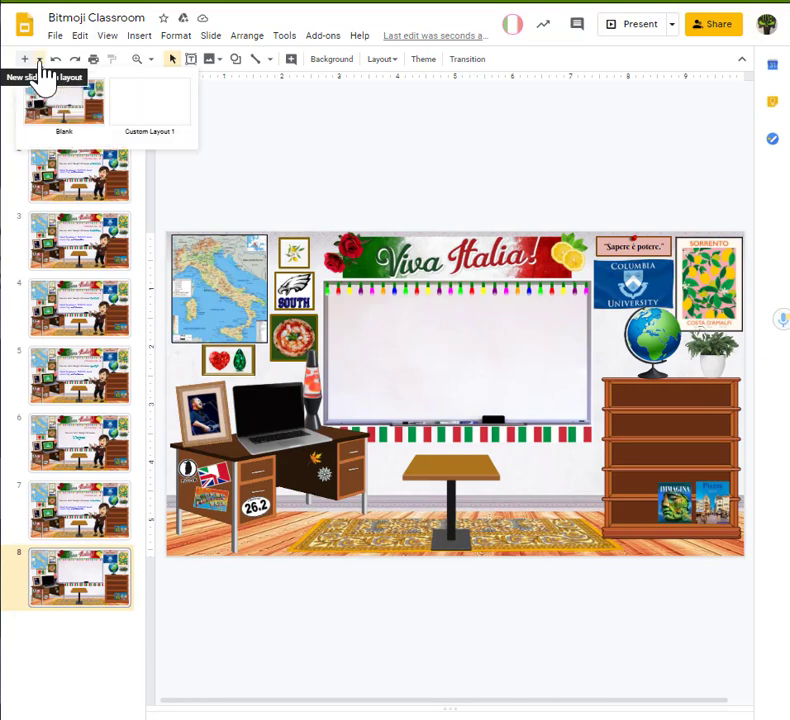
{"action": "left_click", "coordinate": [72, 120]}
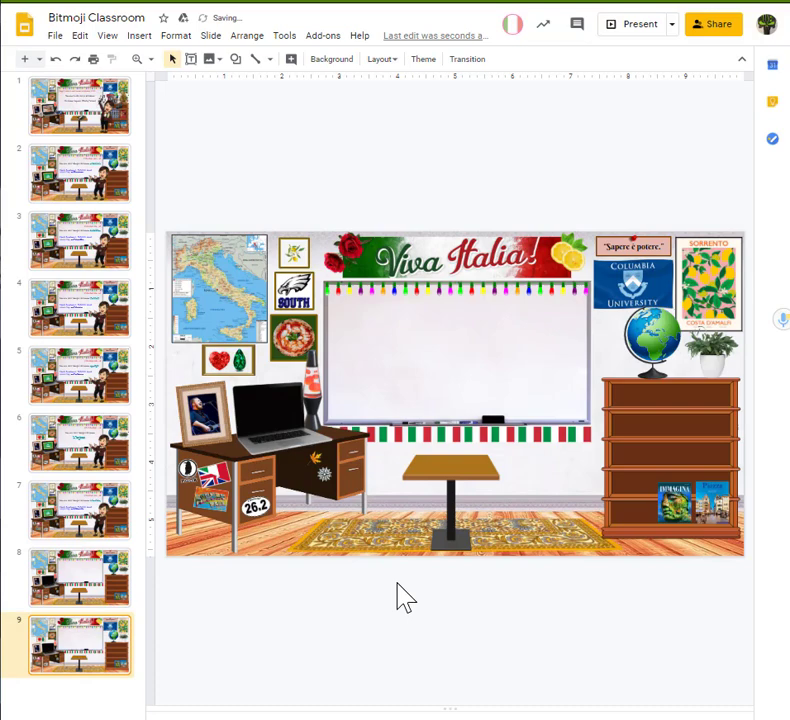
Compare slide 7's Bitmoji classroom with the new slide 9, ending on slide 7.
{"action": "left_click", "coordinate": [97, 512]}
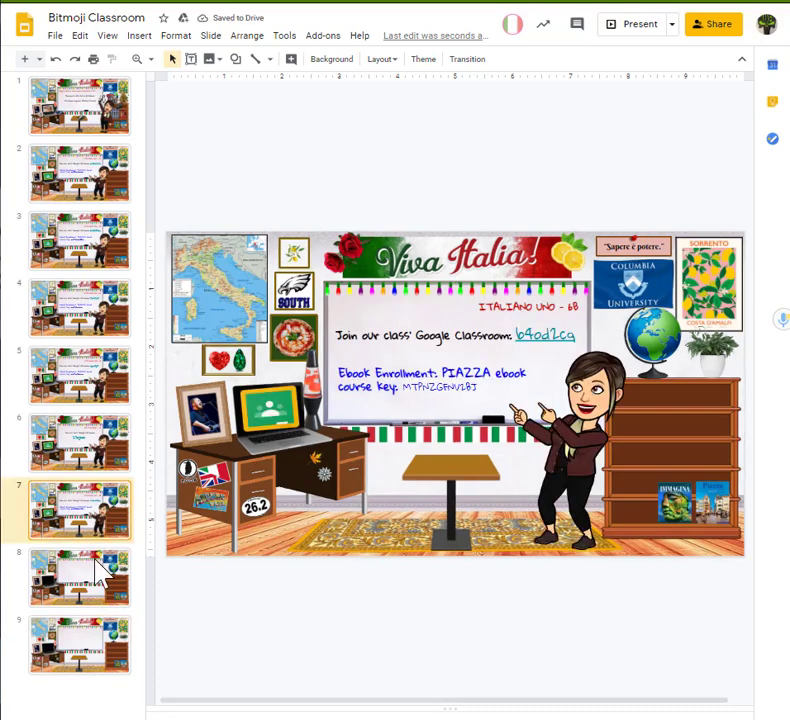
{"action": "left_click", "coordinate": [107, 660]}
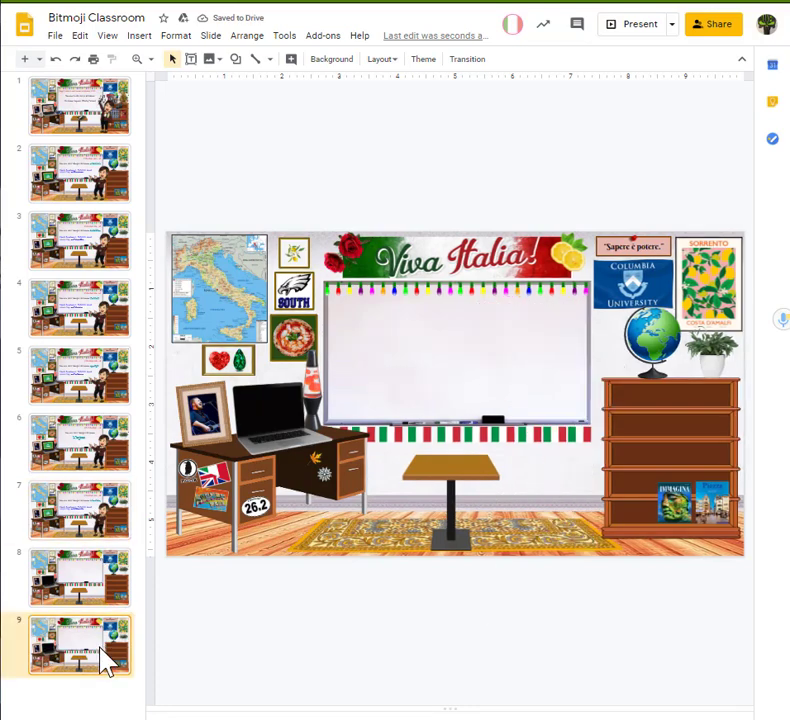
{"action": "left_click", "coordinate": [100, 535]}
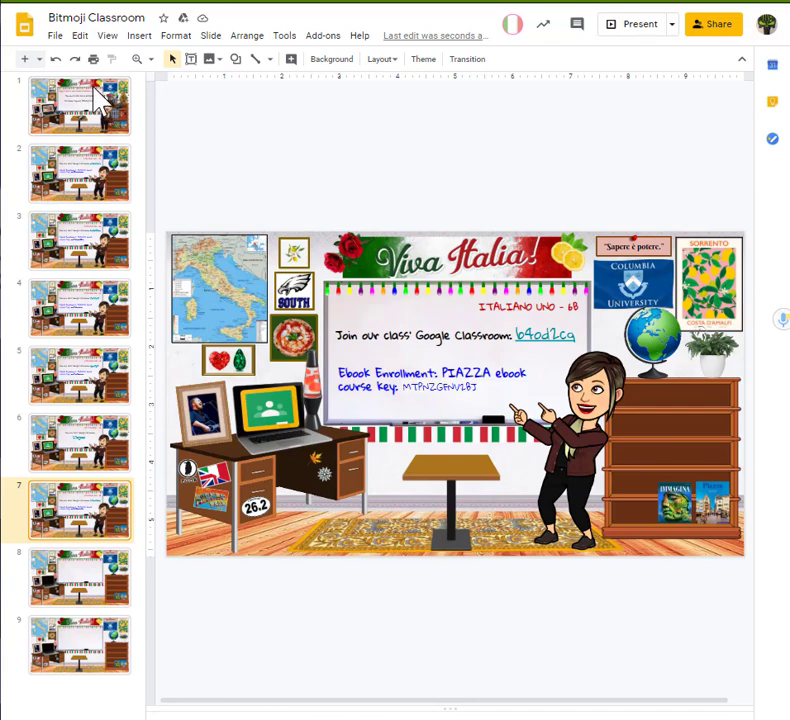
Check slides 1 and 8, then delete the extra slide 9.
{"action": "left_click", "coordinate": [76, 118]}
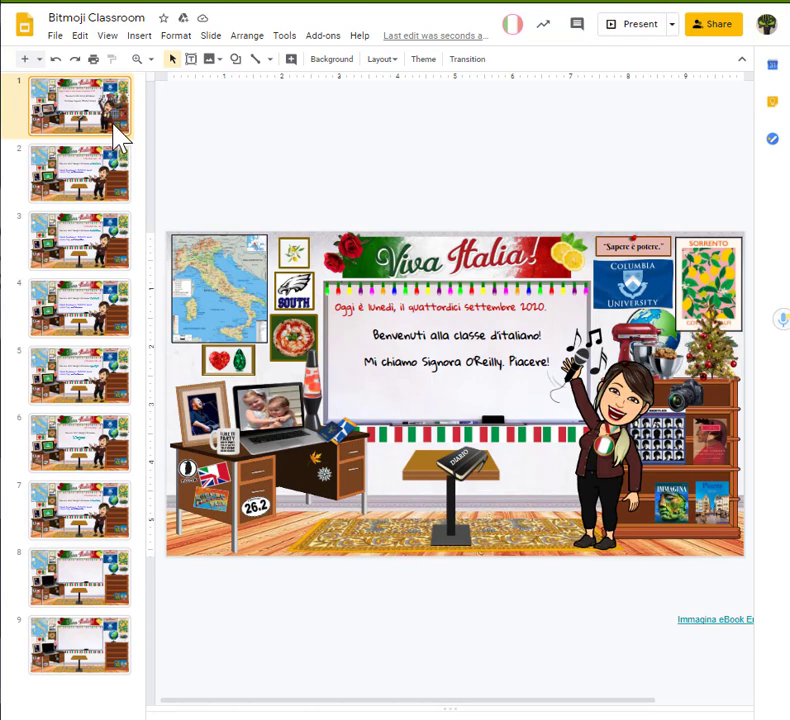
{"action": "left_click", "coordinate": [76, 595]}
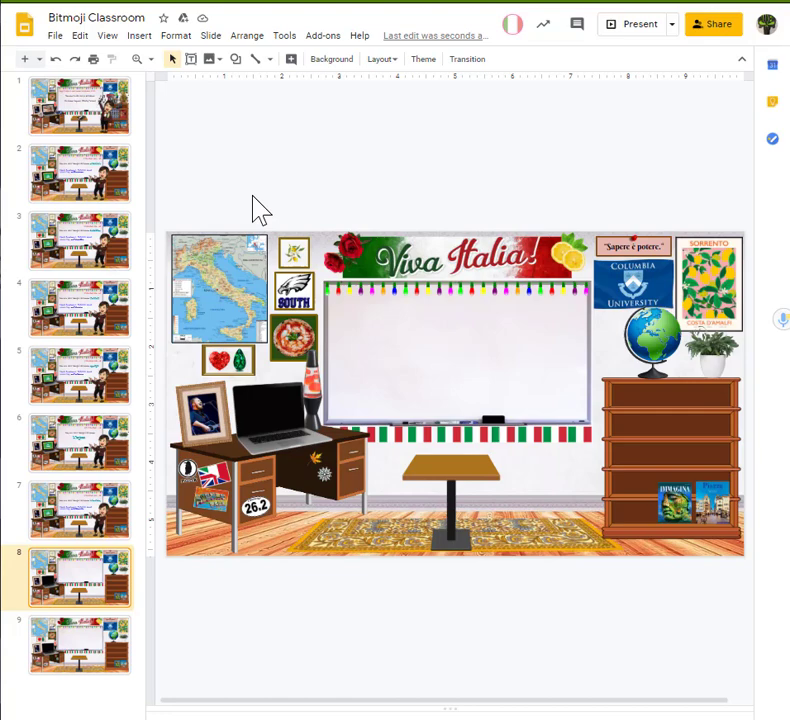
{"action": "left_click", "coordinate": [101, 668]}
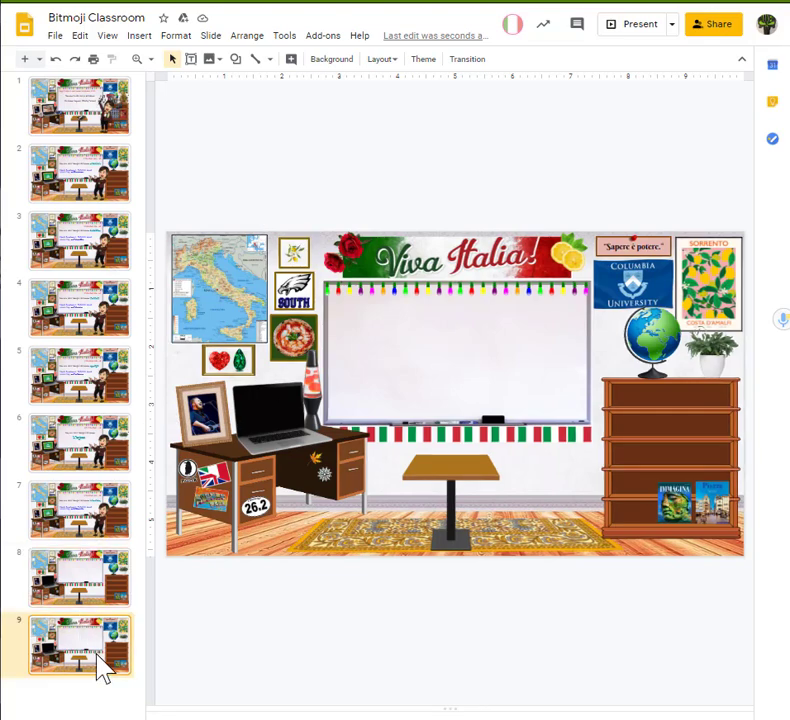
{"action": "key", "text": "Delete"}
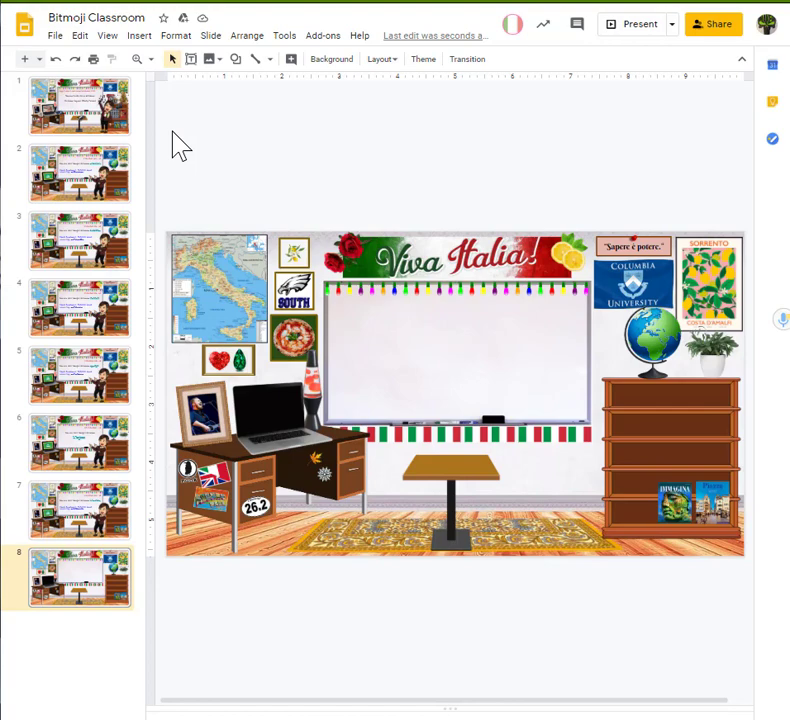
Inspect the Bitmoji and Sorrento poster on slide 1, then return to slide 8.
{"action": "left_click", "coordinate": [92, 118]}
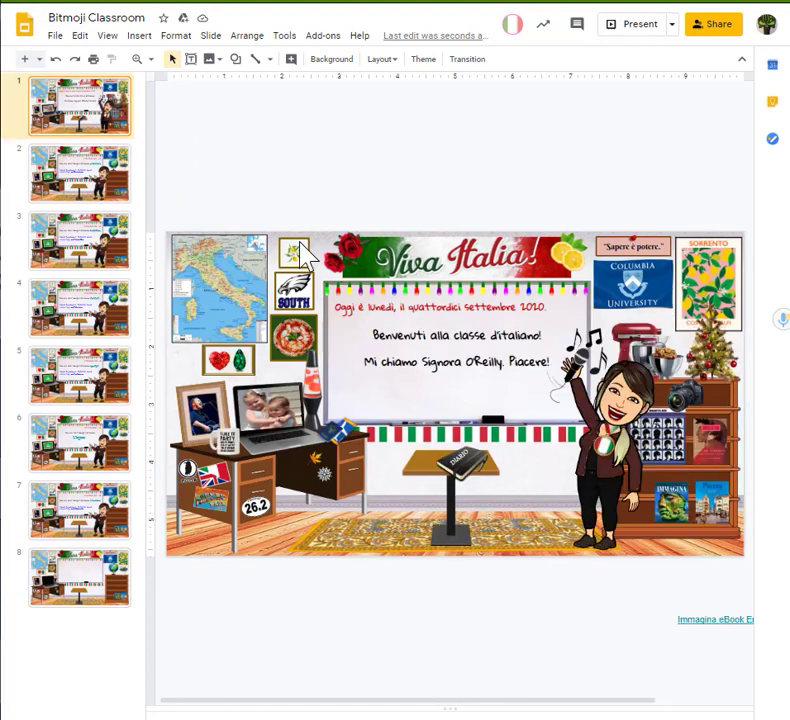
{"action": "left_click", "coordinate": [715, 353]}
{"action": "left_click", "coordinate": [693, 291]}
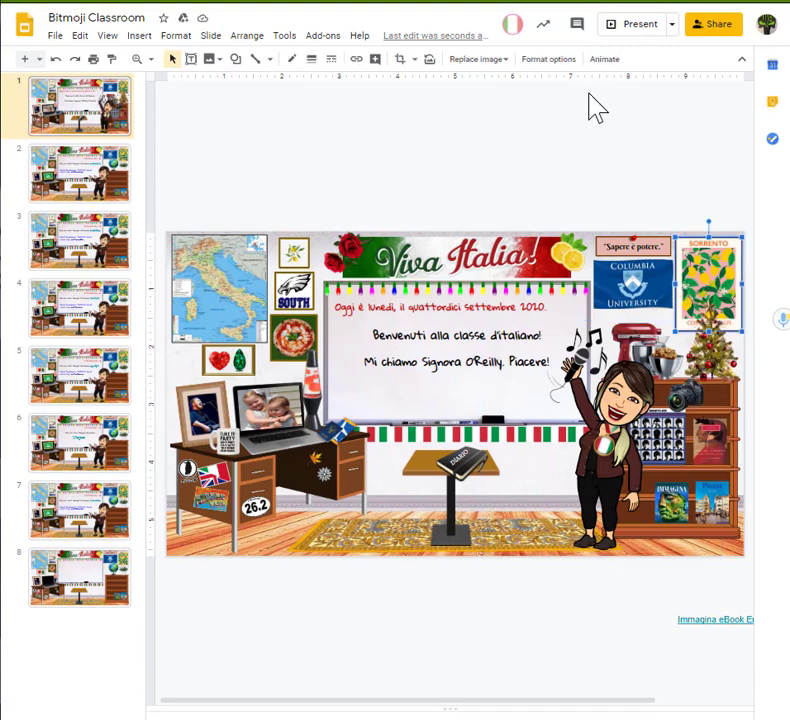
{"action": "left_click", "coordinate": [437, 165]}
{"action": "left_click_drag", "start_coordinate": [92, 585], "coordinate": [109, 564]}
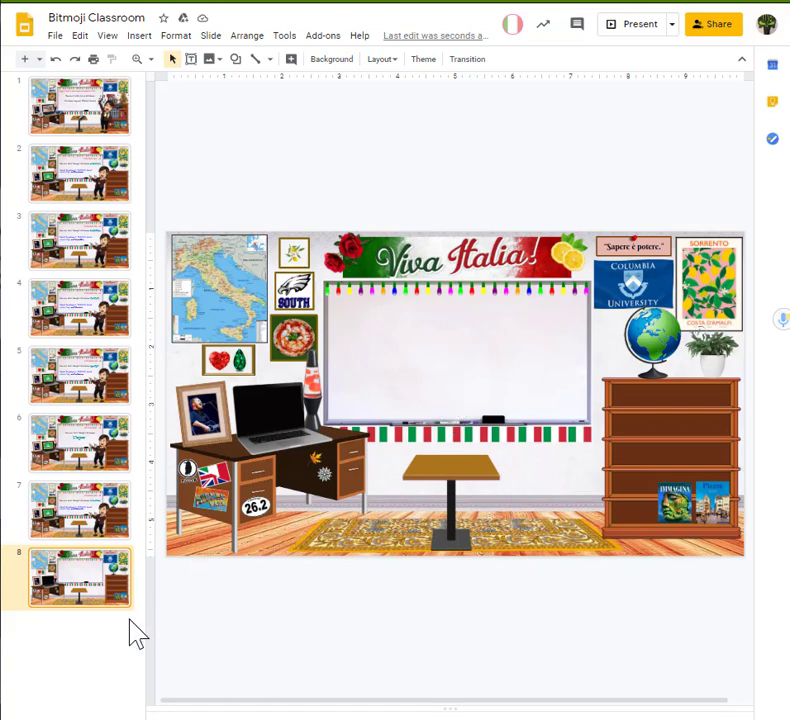
Add a new Blank-layout slide 9 after slide 8.
{"action": "left_click", "coordinate": [97, 644]}
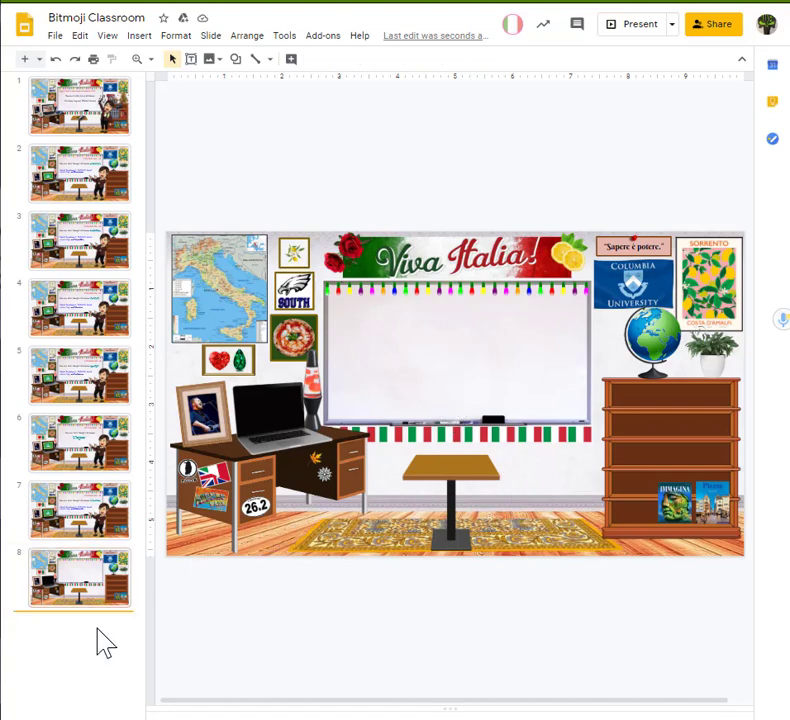
{"action": "left_click", "coordinate": [39, 59]}
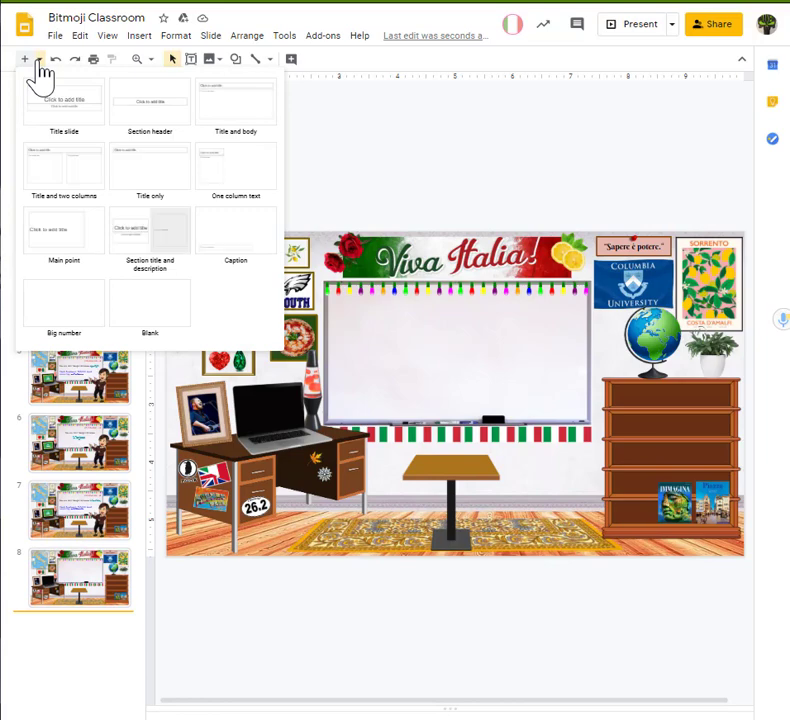
{"action": "left_click", "coordinate": [150, 312]}
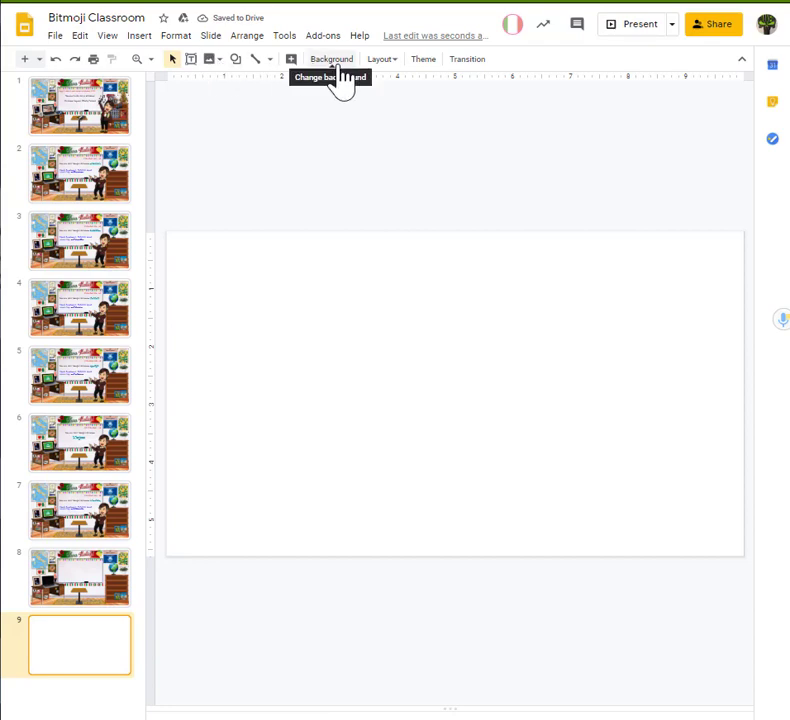
Insert the white wall and wooden floor picture from a web search and stretch it across slide 9.
{"action": "left_click", "coordinate": [140, 36]}
{"action": "mouse_move", "coordinate": [165, 68]}
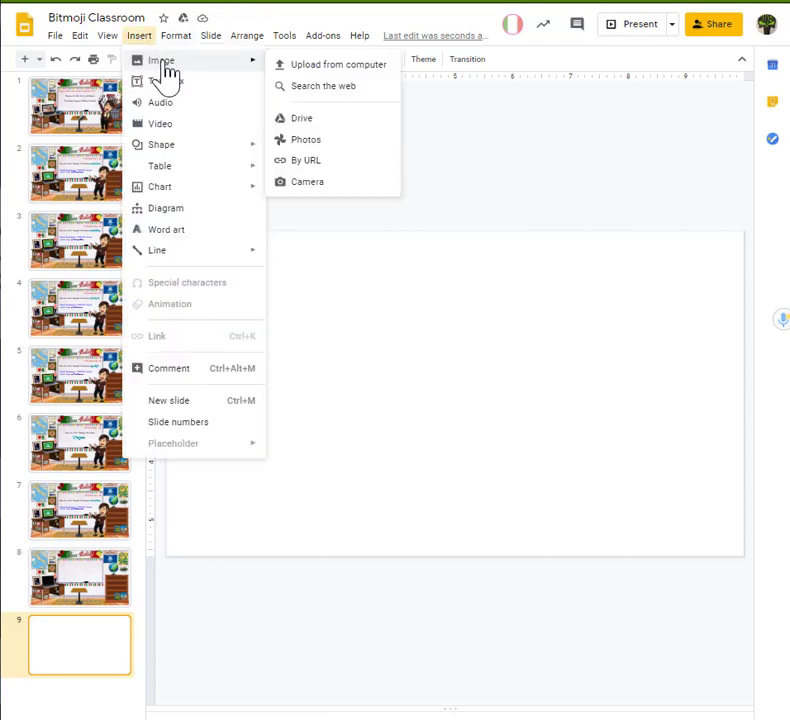
{"action": "left_click", "coordinate": [312, 90]}
{"action": "left_click", "coordinate": [630, 229]}
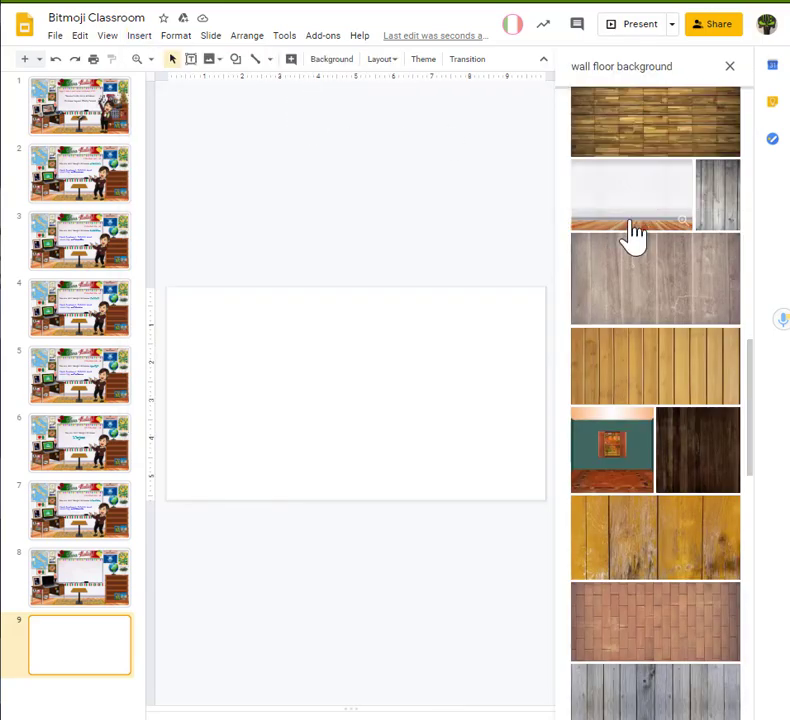
{"action": "left_click_drag", "start_coordinate": [632, 205], "coordinate": [293, 360]}
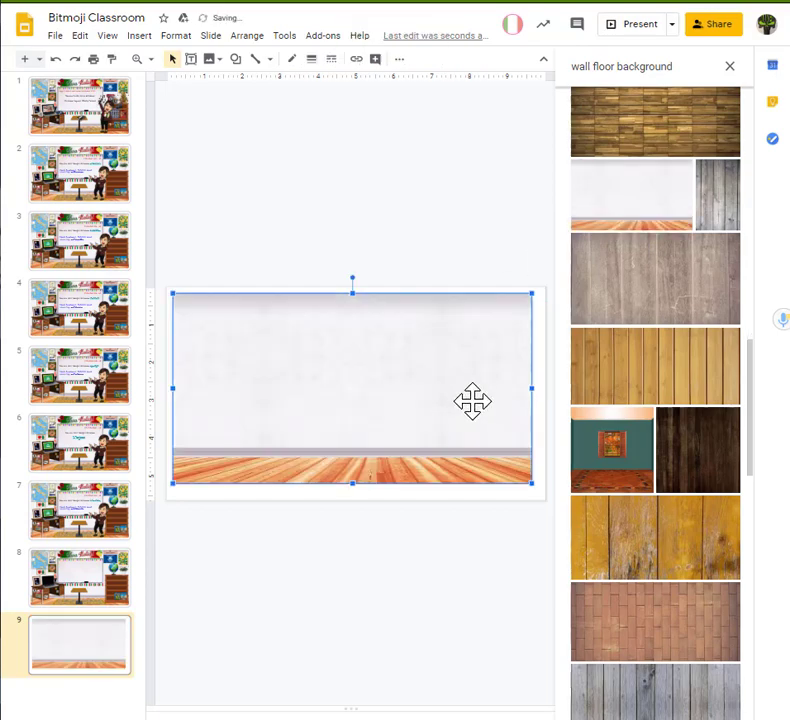
{"action": "left_click_drag", "start_coordinate": [530, 481], "coordinate": [555, 497]}
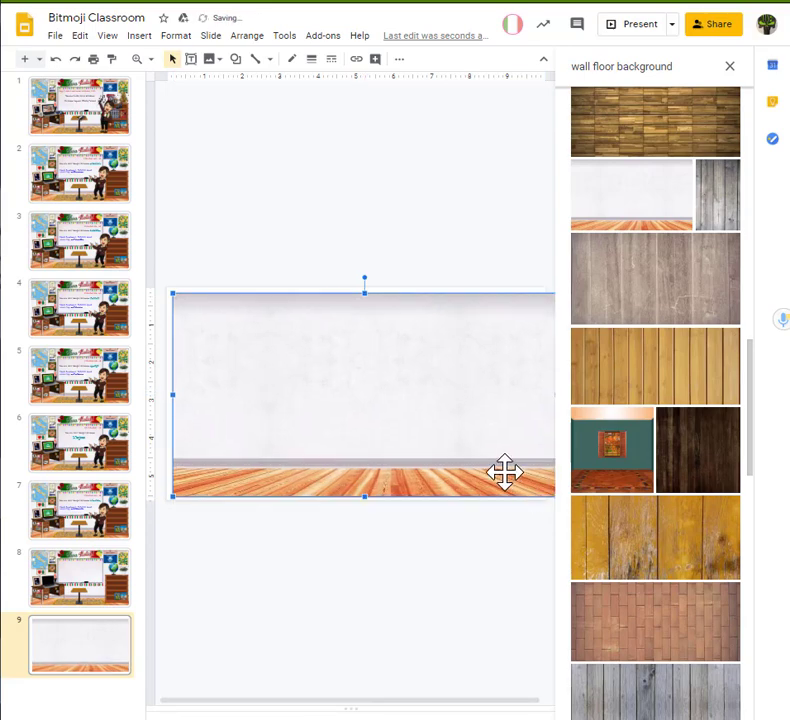
{"action": "left_click_drag", "start_coordinate": [505, 472], "coordinate": [496, 471]}
{"action": "left_click", "coordinate": [447, 275]}
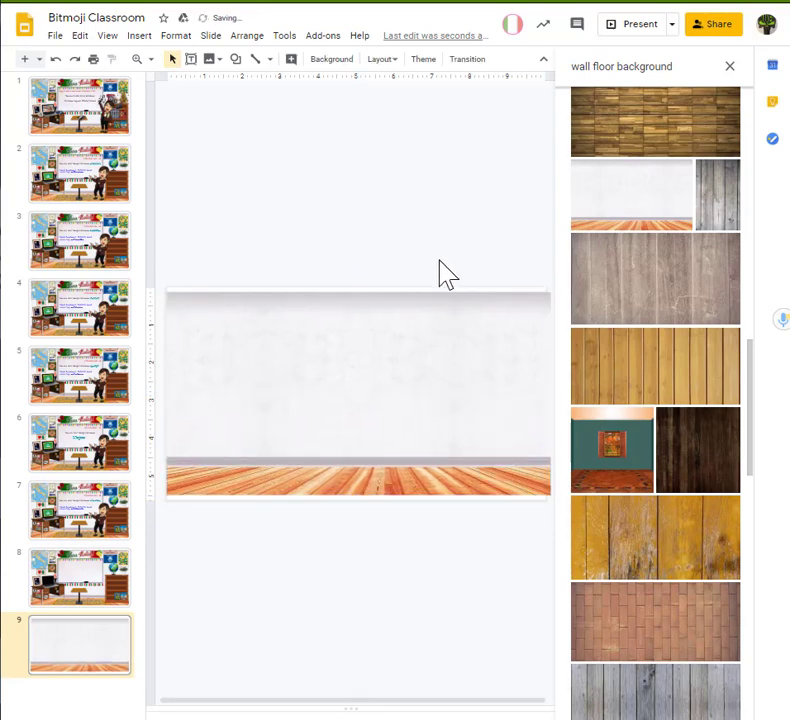
Copy the Viva Italia classroom scene from slide 8 and paste it onto slide 9.
{"action": "left_click", "coordinate": [106, 600]}
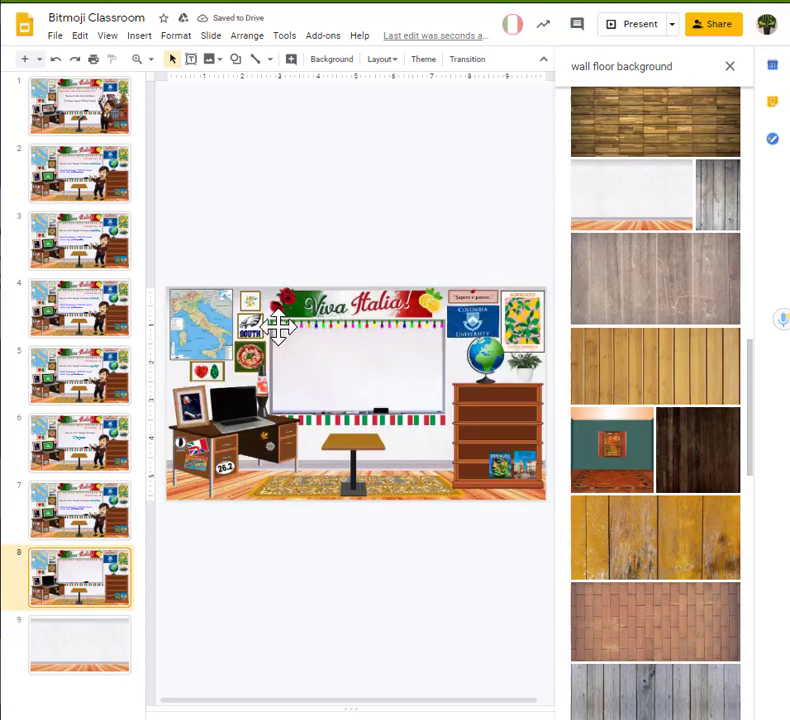
{"action": "left_click", "coordinate": [229, 333]}
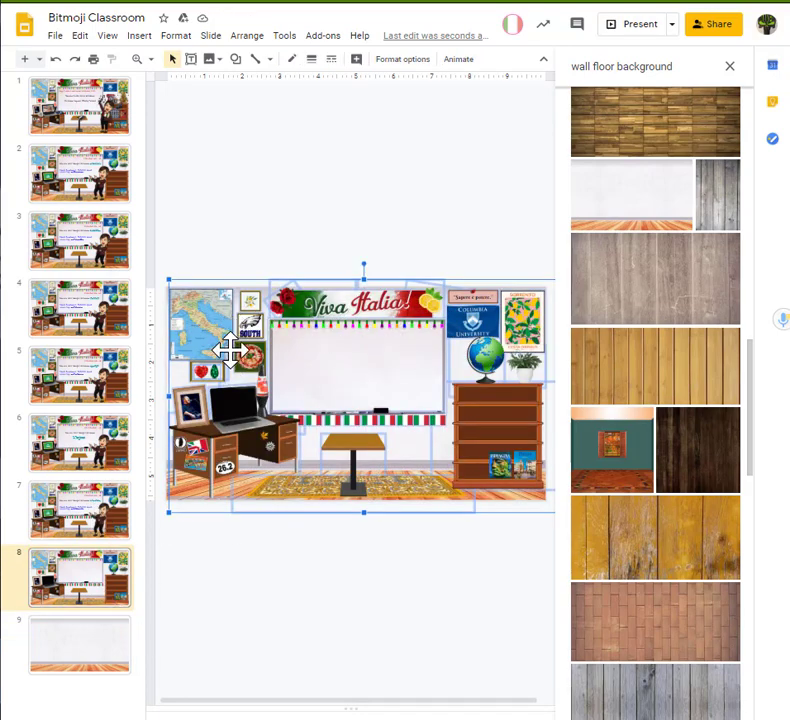
{"action": "left_click", "coordinate": [108, 638]}
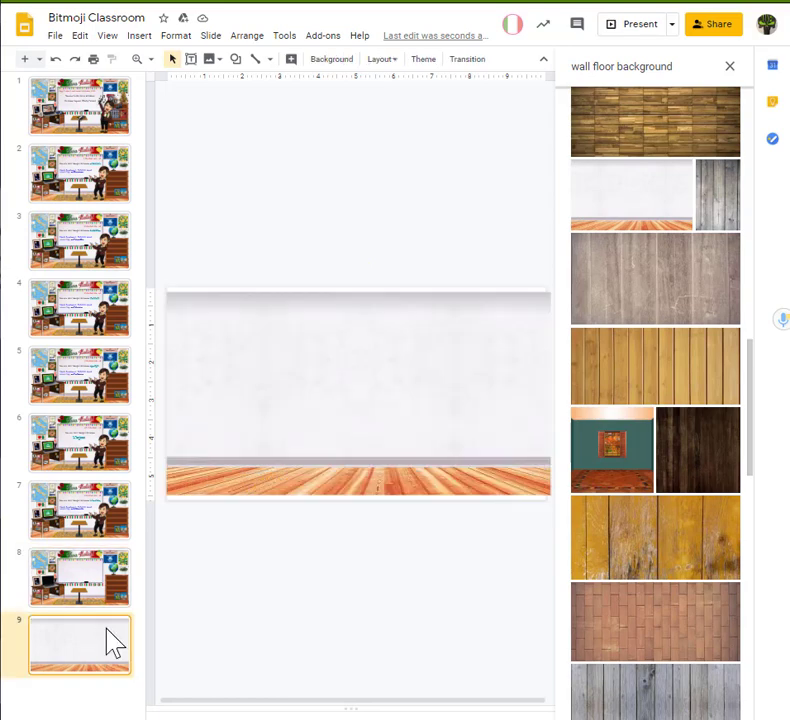
{"action": "key", "text": "ctrl+v"}
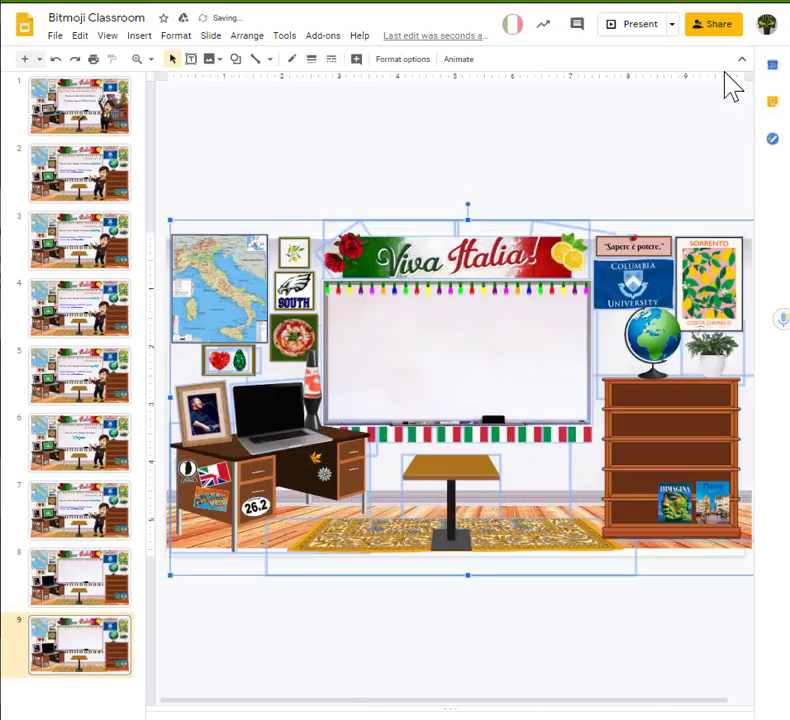
{"action": "left_click", "coordinate": [528, 194]}
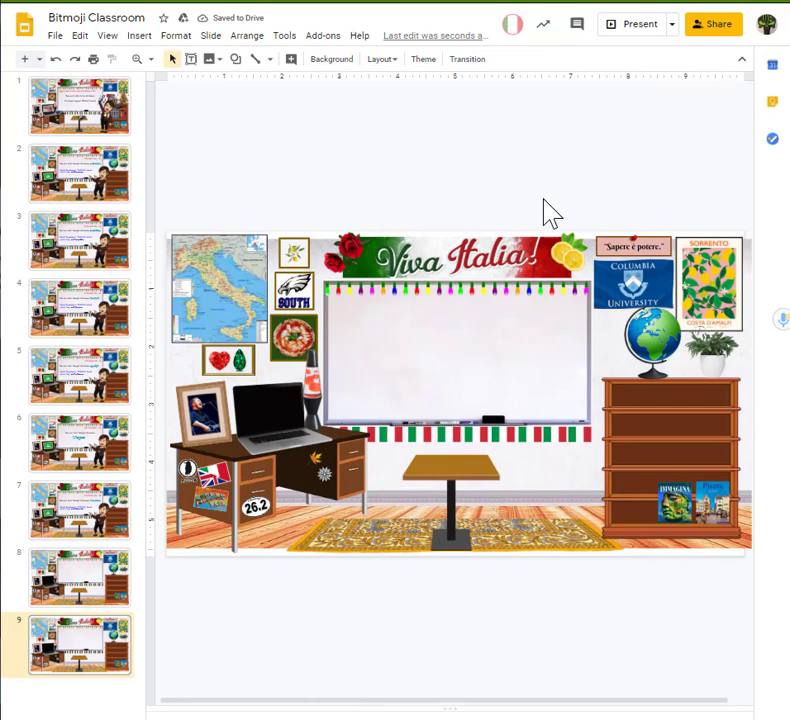
{"action": "left_click", "coordinate": [547, 255]}
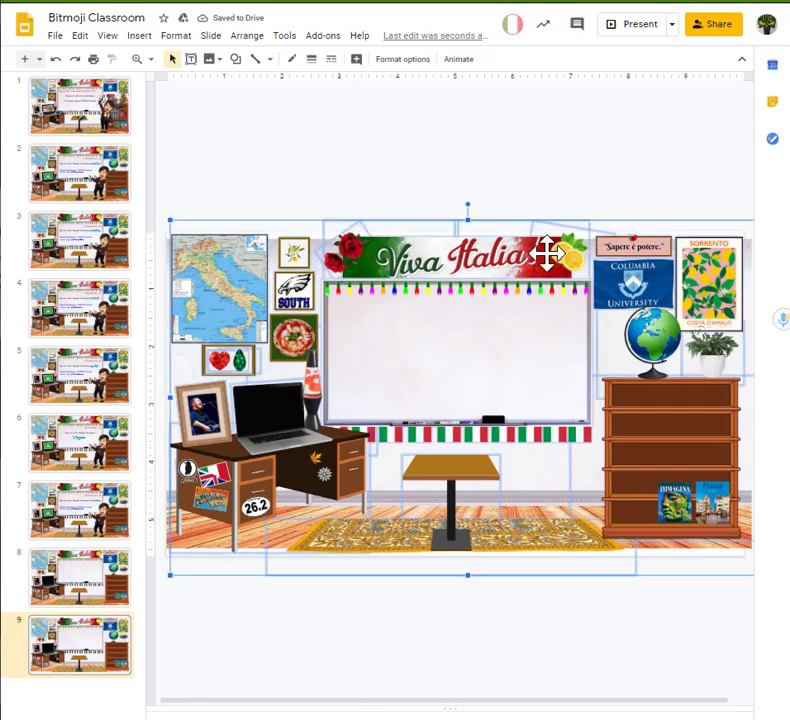
Ungroup the pasted scene and delete the plant from the bookshelf.
{"action": "left_click", "coordinate": [218, 38]}
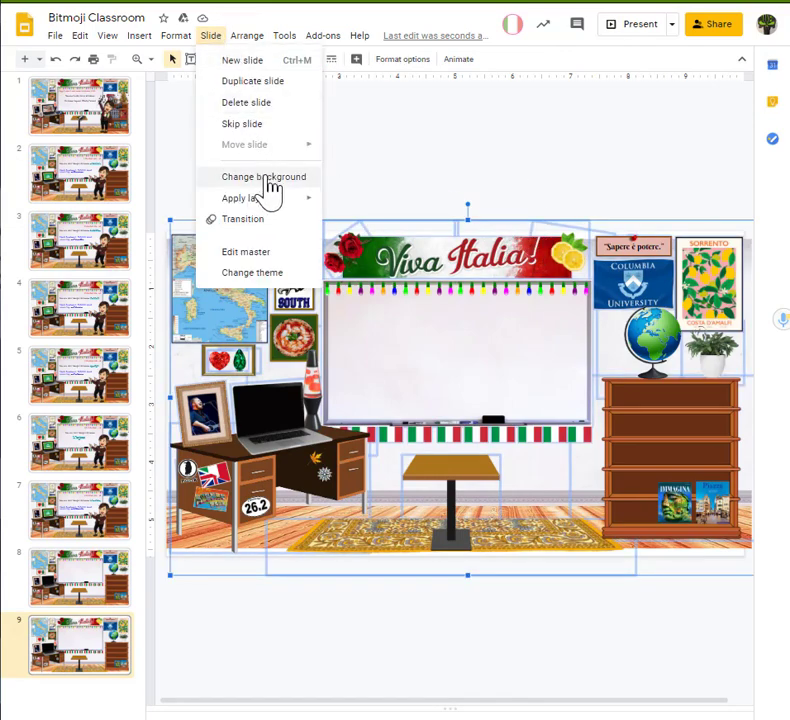
{"action": "mouse_move", "coordinate": [247, 40]}
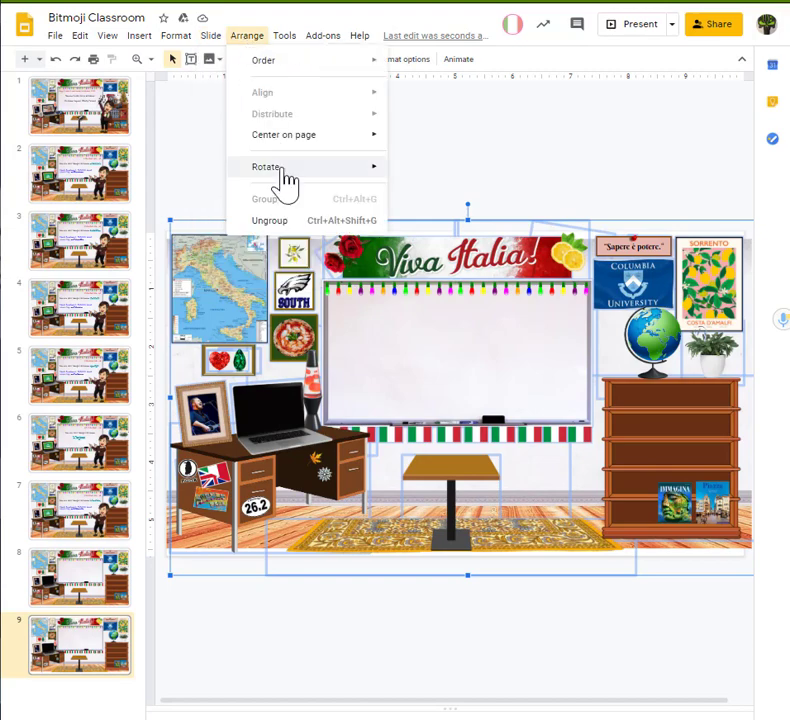
{"action": "left_click", "coordinate": [321, 224]}
{"action": "left_click", "coordinate": [561, 167]}
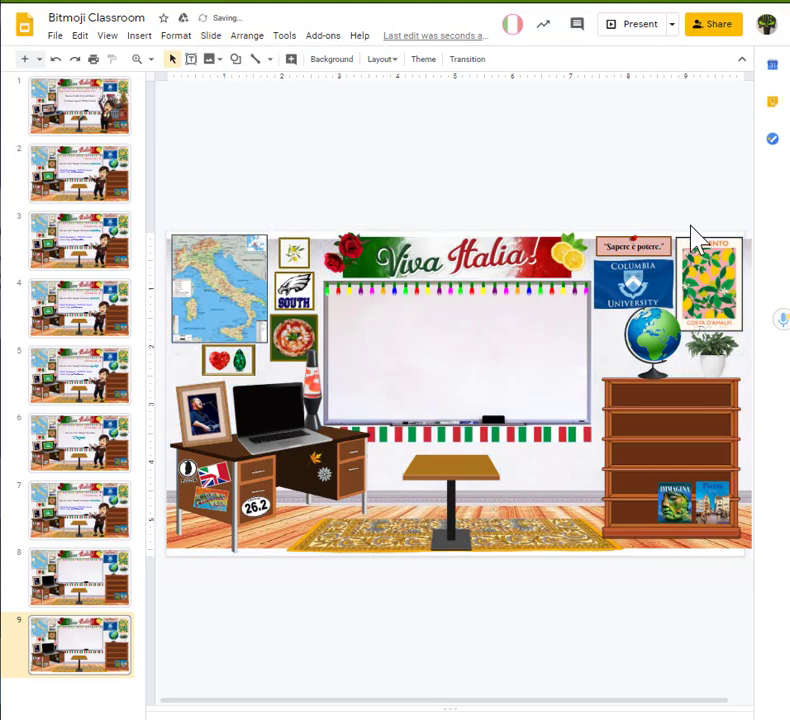
{"action": "left_click", "coordinate": [715, 369]}
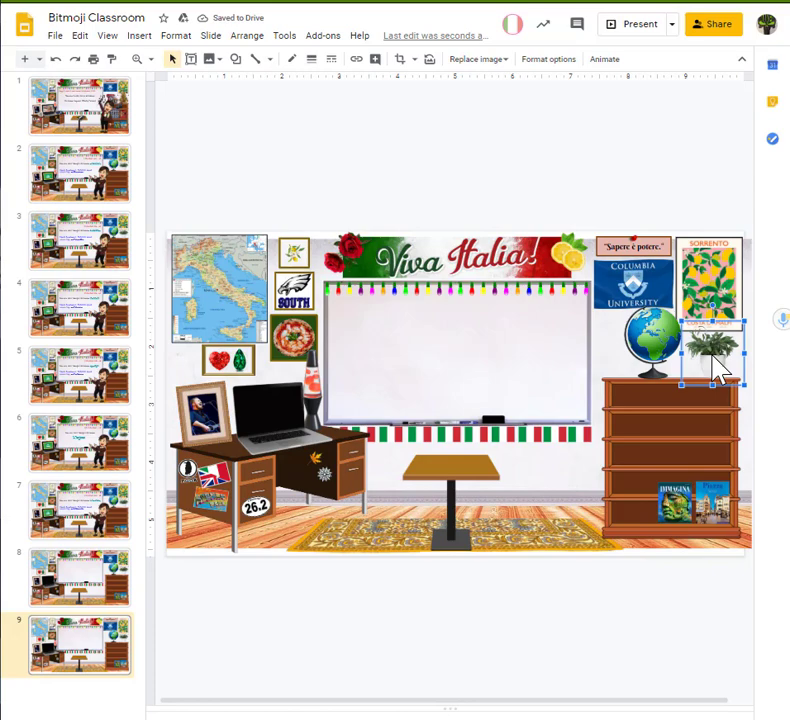
{"action": "key", "text": "Delete"}
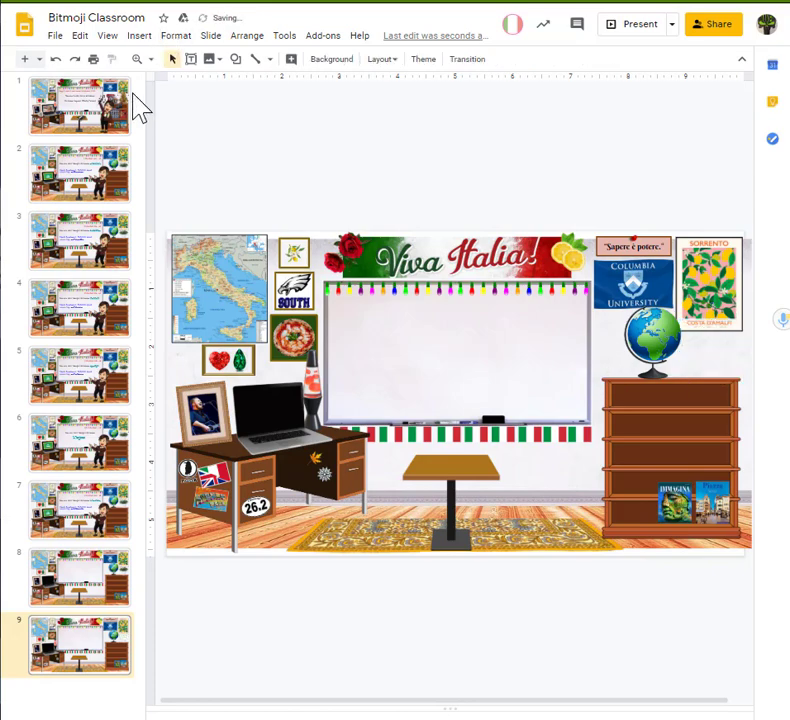
Copy the Christmas tree from slide 1 and paste it onto the slide 9 bookshelf.
{"action": "left_click", "coordinate": [120, 118]}
{"action": "left_click", "coordinate": [716, 346]}
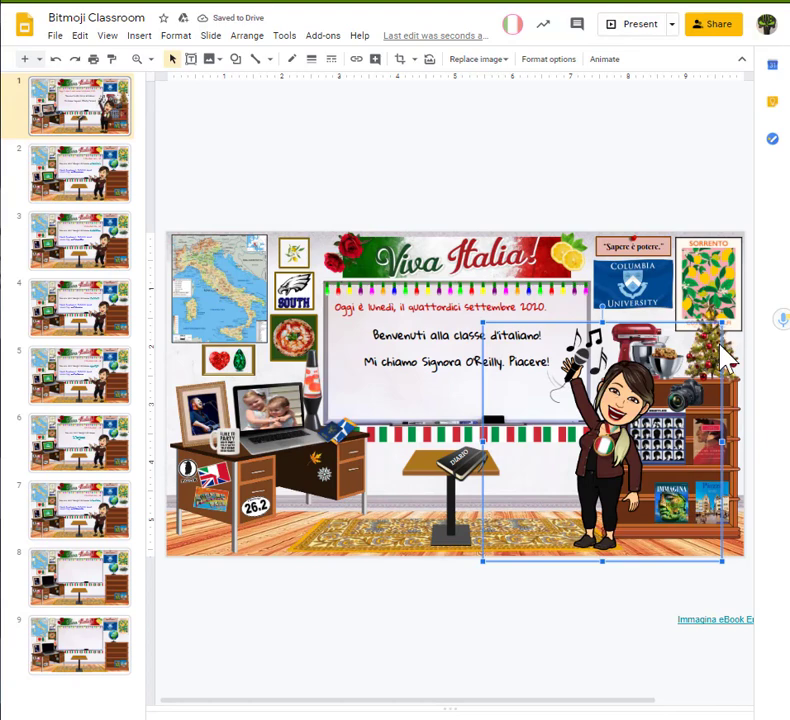
{"action": "left_click", "coordinate": [731, 353]}
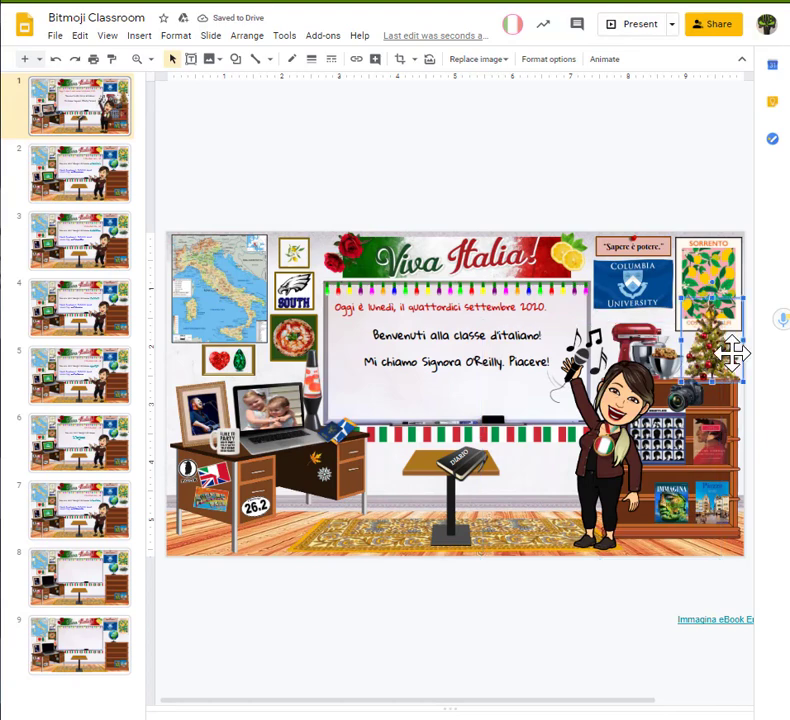
{"action": "left_click", "coordinate": [92, 646]}
{"action": "left_click", "coordinate": [716, 354]}
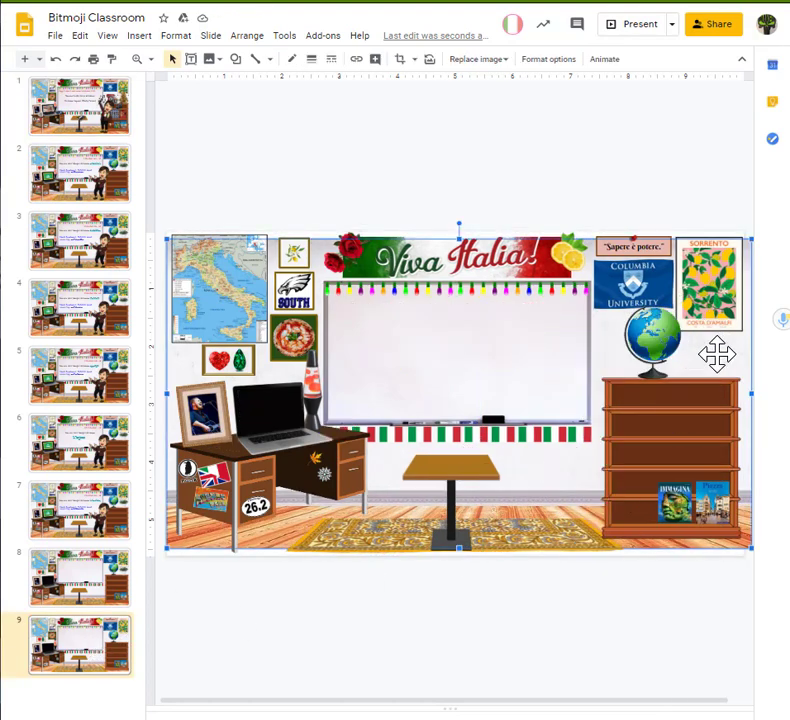
{"action": "key", "text": "ctrl+v"}
{"action": "left_click", "coordinate": [648, 212]}
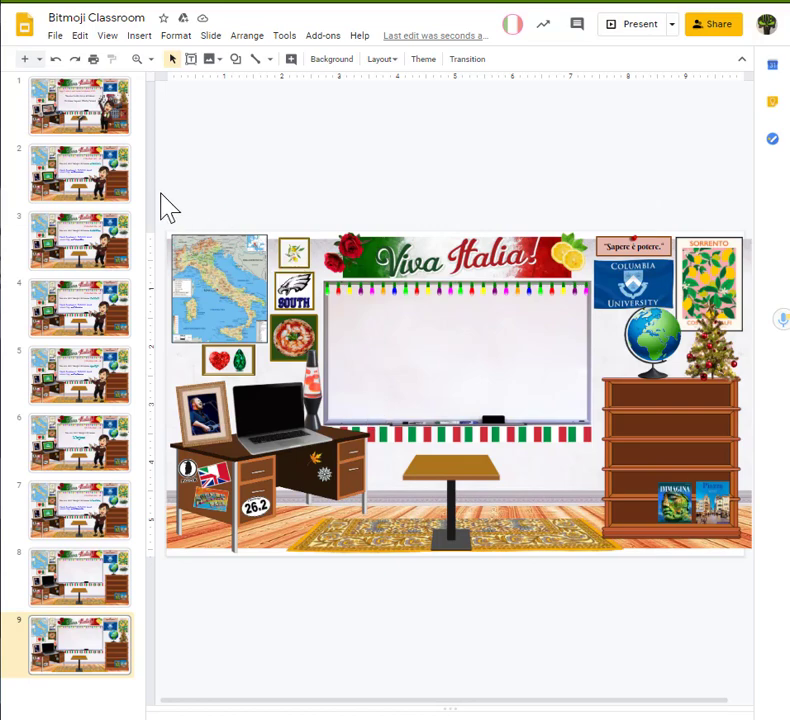
Select all the classroom scene objects and group them into one object.
{"action": "left_click_drag", "start_coordinate": [161, 195], "coordinate": [219, 189]}
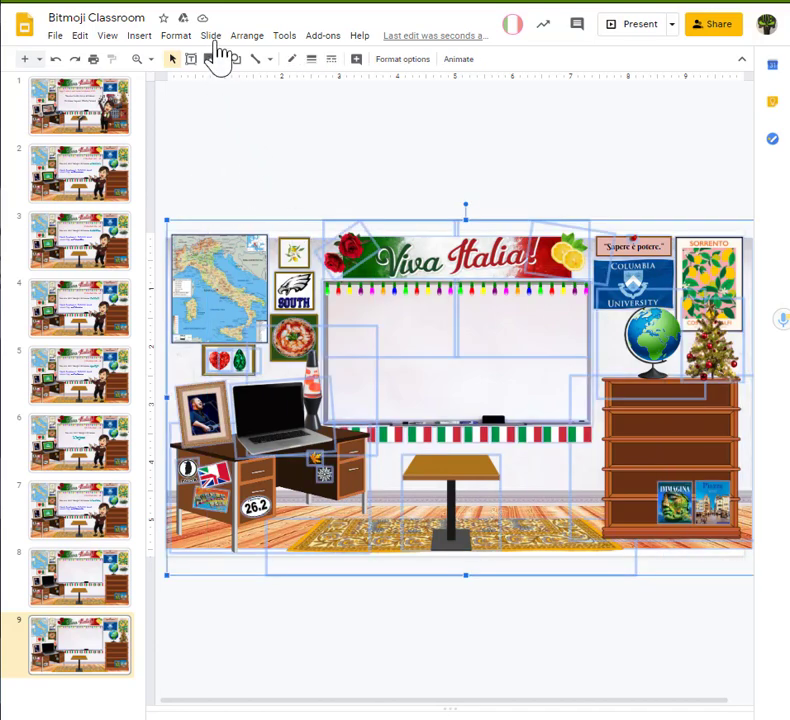
{"action": "left_click", "coordinate": [248, 37]}
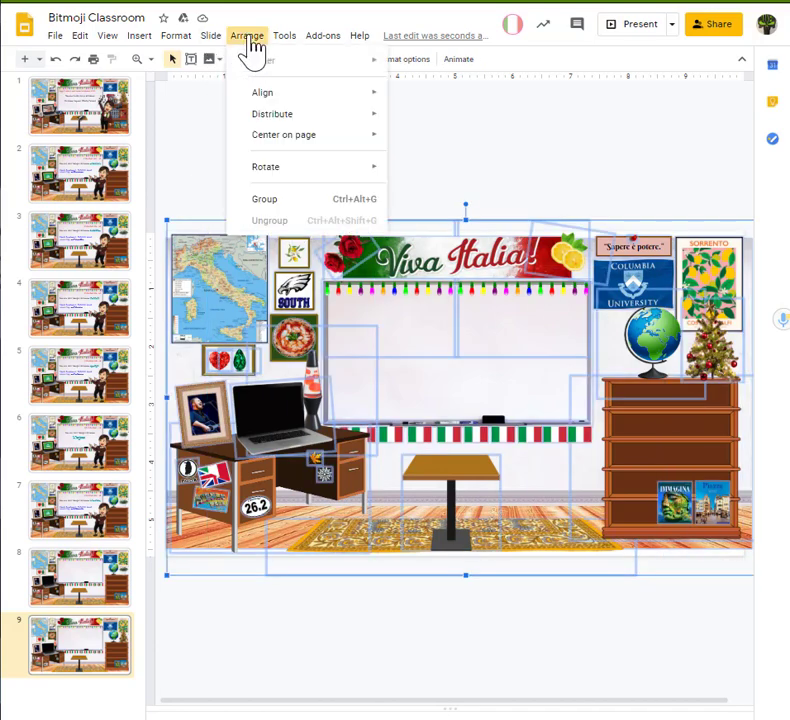
{"action": "left_click", "coordinate": [274, 200]}
{"action": "left_click", "coordinate": [375, 181]}
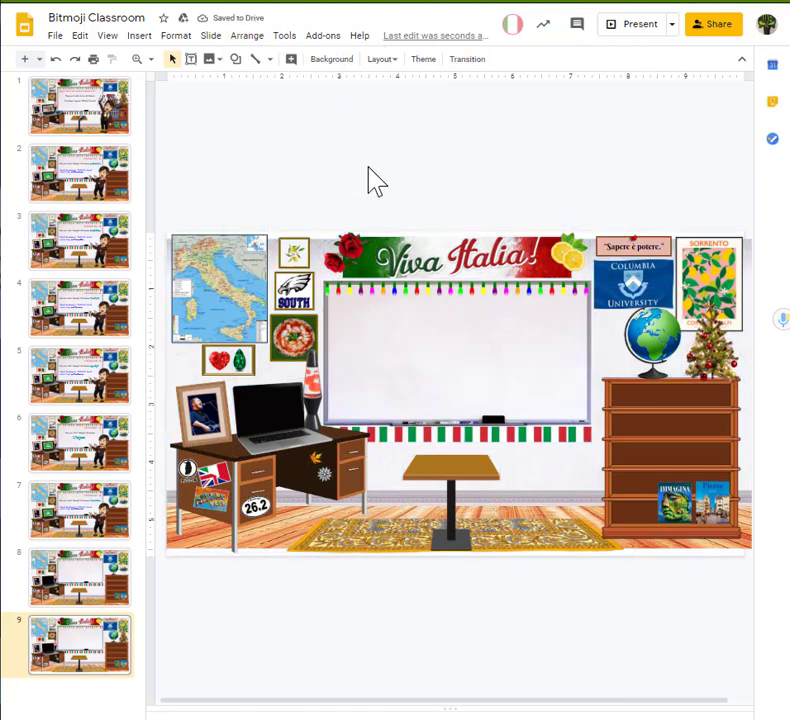
{"action": "left_click", "coordinate": [214, 40]}
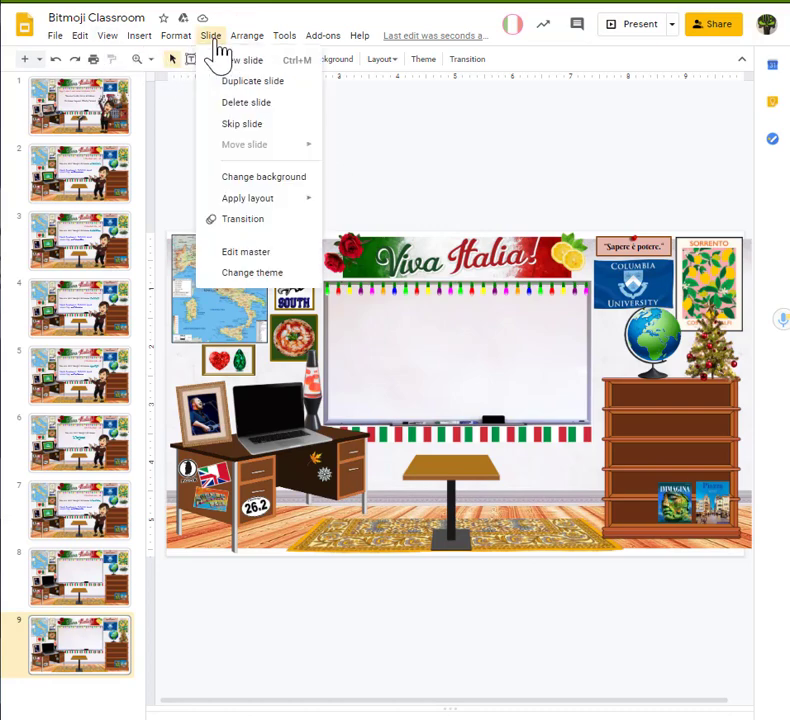
Paste the grouped Christmas classroom scene into the master's Title slide layout, then close the master editor.
{"action": "left_click", "coordinate": [262, 255]}
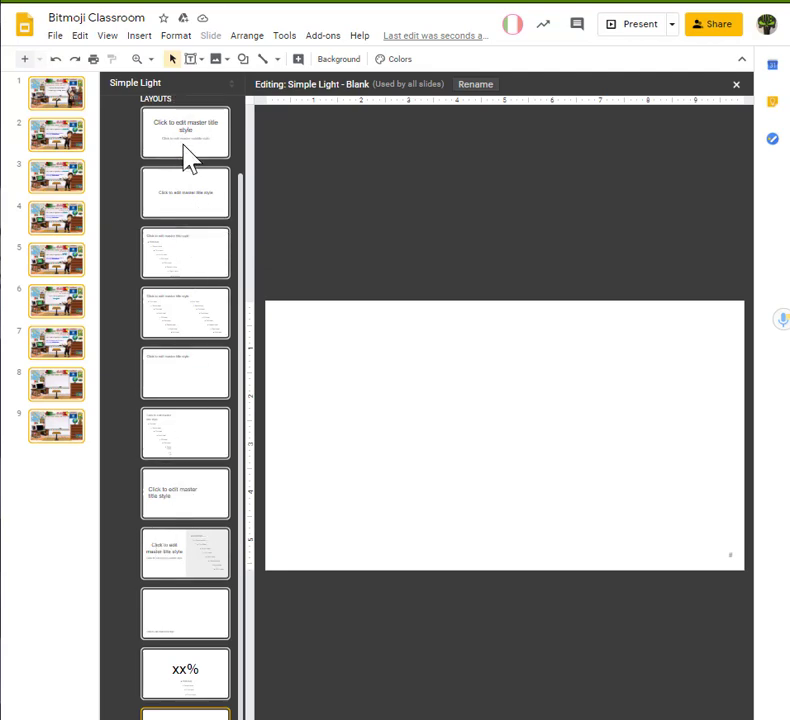
{"action": "scroll", "coordinate": [168, 176], "scroll_direction": "up", "scroll_amount": 1}
{"action": "scroll", "coordinate": [168, 176], "scroll_direction": "up", "scroll_amount": 2}
{"action": "left_click", "coordinate": [173, 176]}
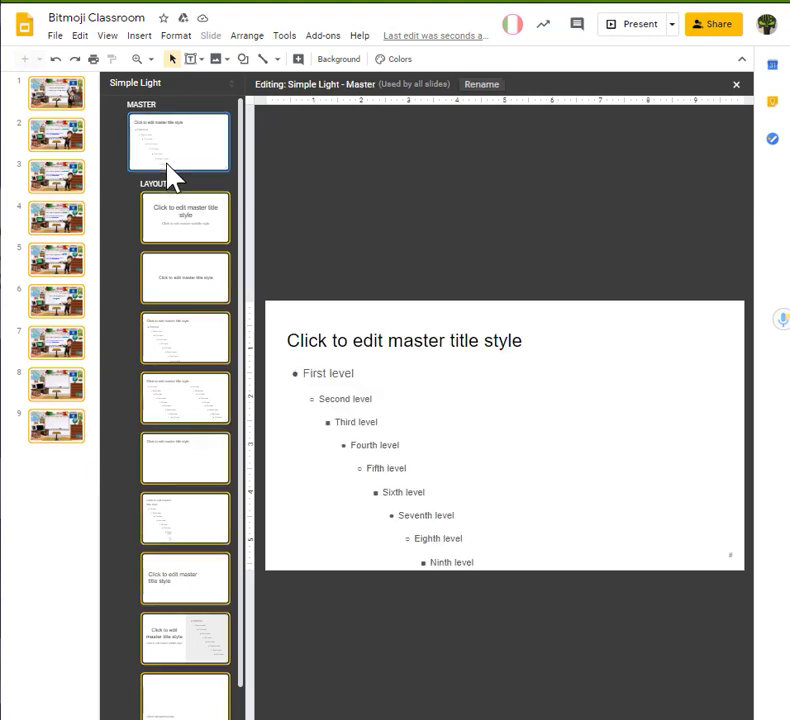
{"action": "left_click", "coordinate": [193, 240]}
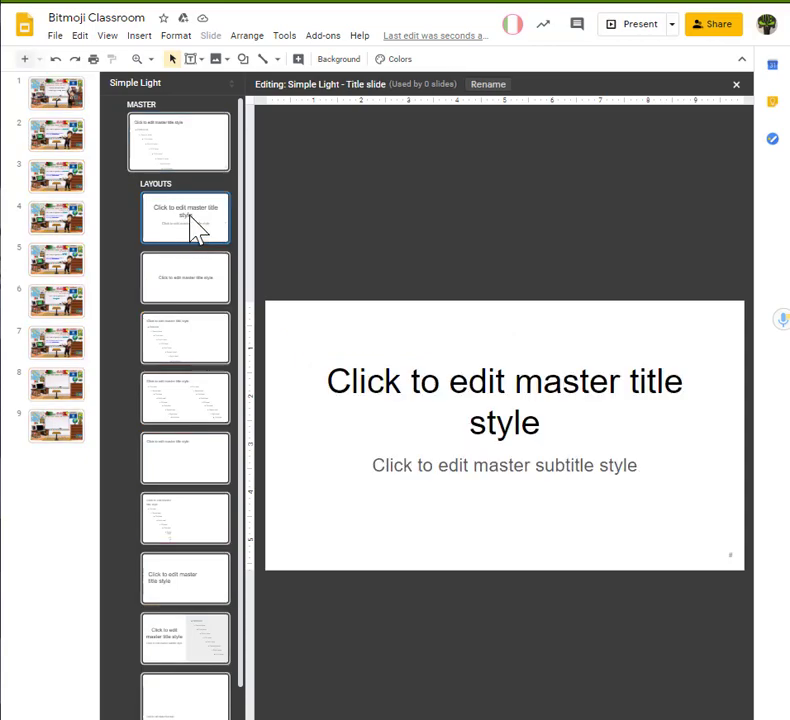
{"action": "key", "text": "ctrl+v"}
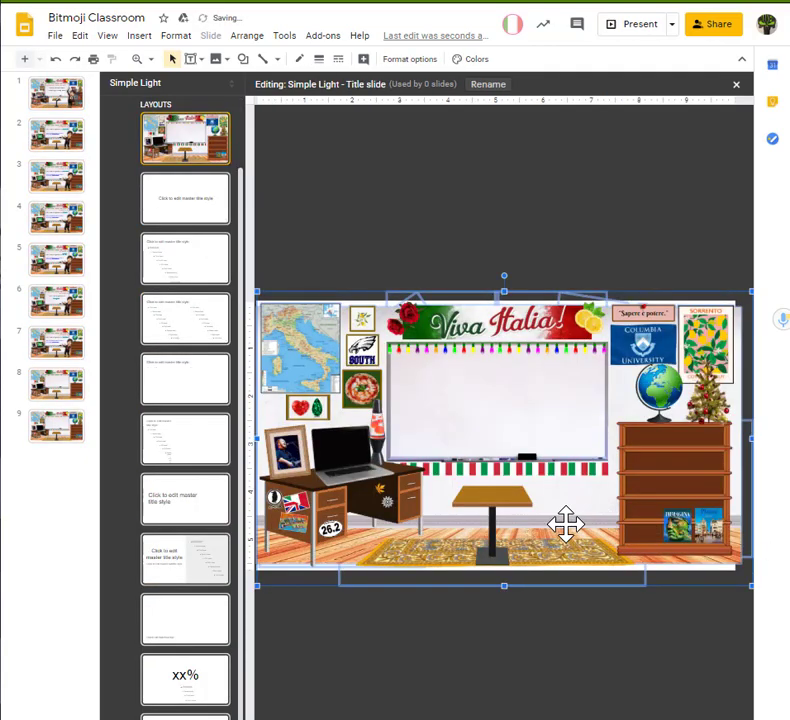
{"action": "left_click", "coordinate": [585, 622]}
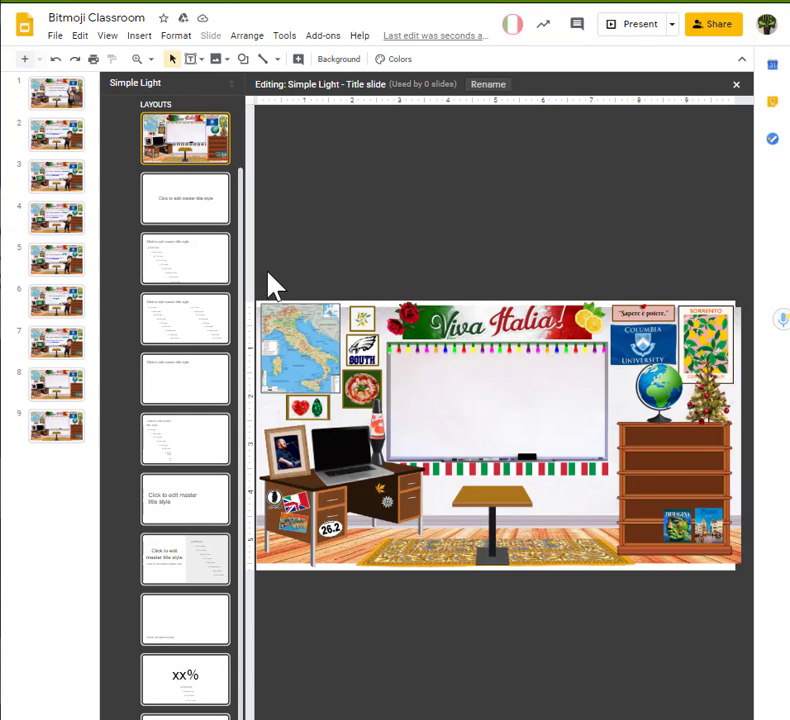
{"action": "key", "text": "Up"}
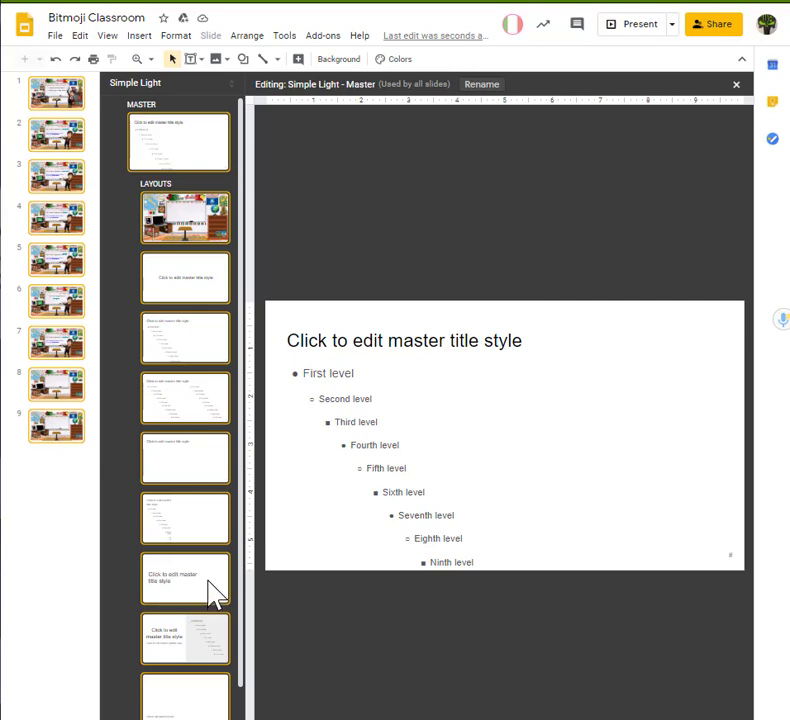
{"action": "left_click", "coordinate": [737, 86]}
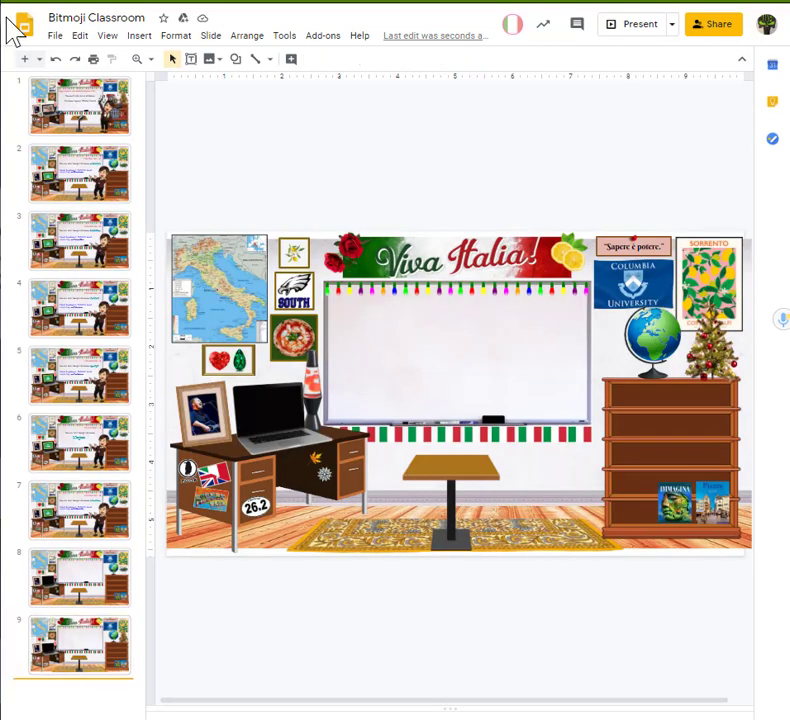
Add slide 10 using the Title slide layout with the Christmas classroom scene.
{"action": "left_click", "coordinate": [39, 59]}
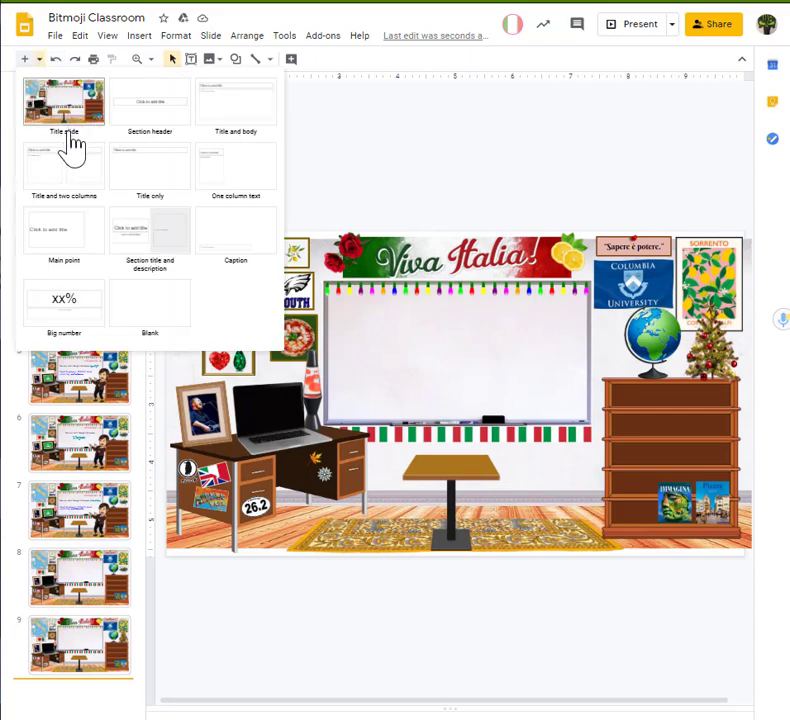
{"action": "left_click", "coordinate": [65, 118]}
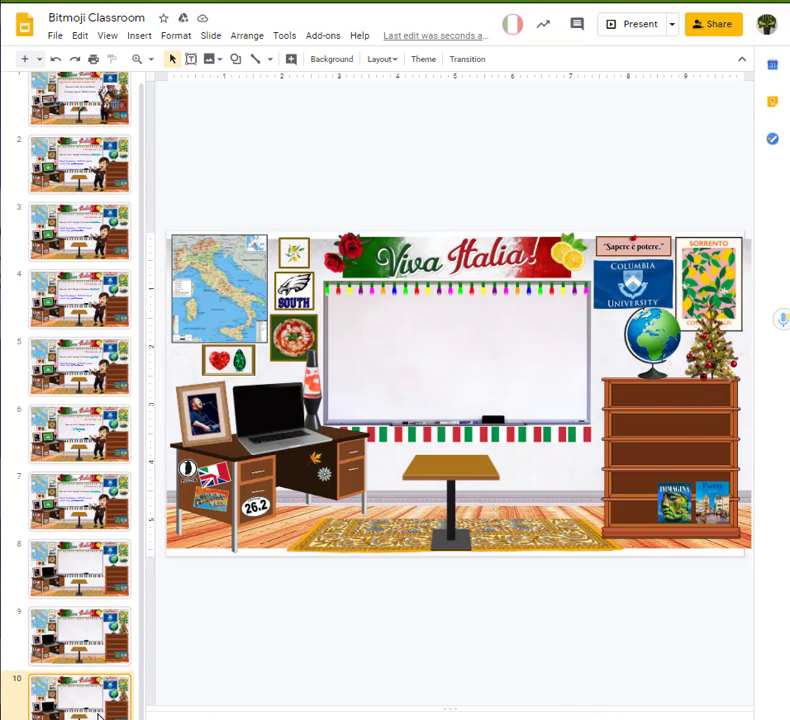
Return to slide 8, select its original classroom group, then clear the selection.
{"action": "left_click", "coordinate": [86, 596]}
{"action": "left_click_drag", "start_coordinate": [182, 190], "coordinate": [710, 598]}
{"action": "left_click_drag", "start_coordinate": [780, 600], "coordinate": [755, 615]}
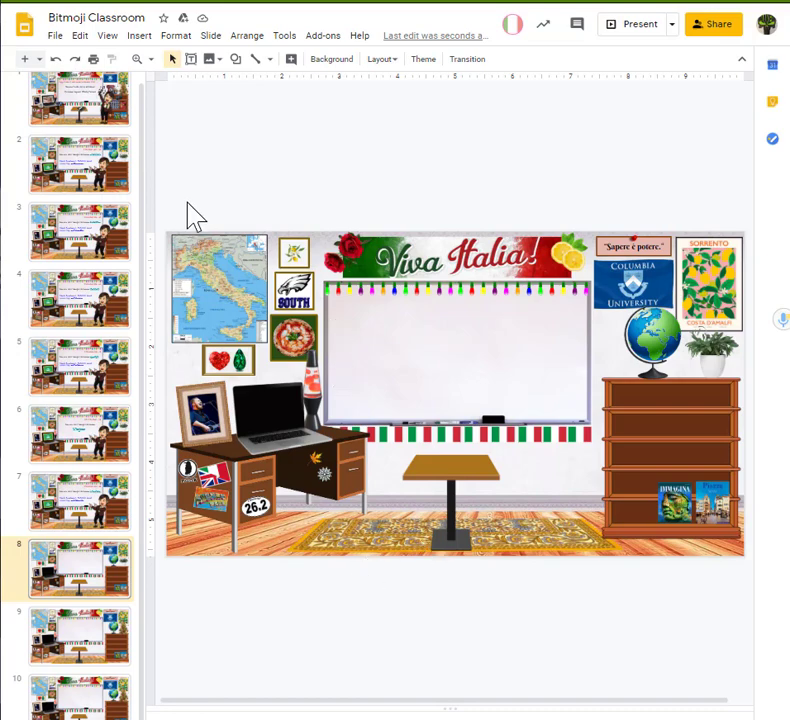
{"action": "left_click_drag", "start_coordinate": [167, 199], "coordinate": [743, 580]}
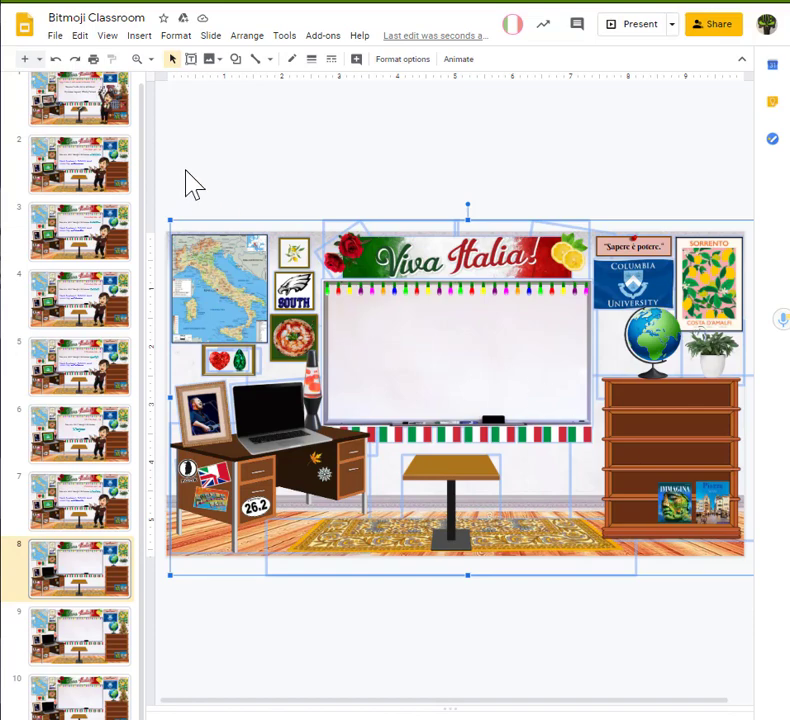
{"action": "left_click", "coordinate": [55, 38]}
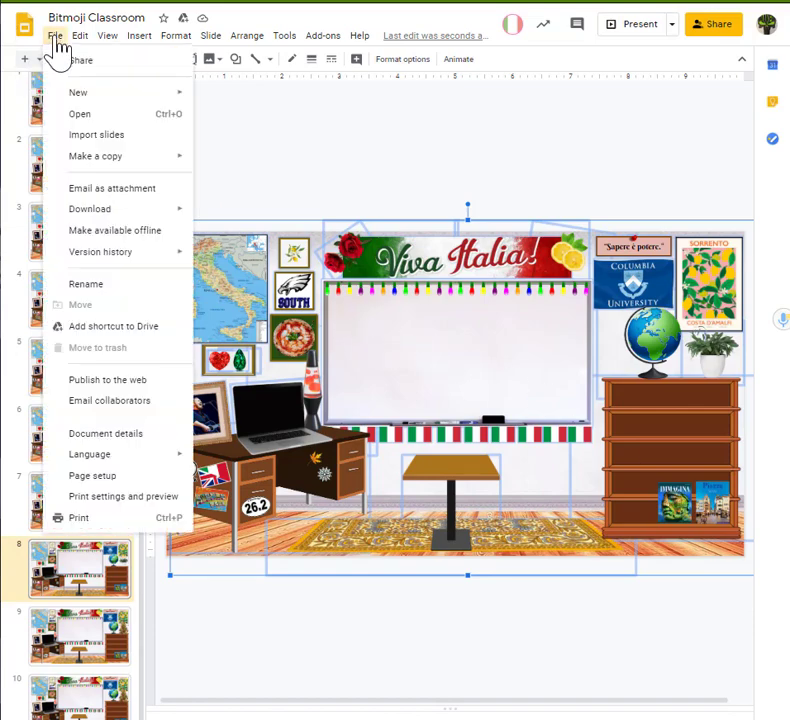
{"action": "mouse_move", "coordinate": [260, 42]}
{"action": "left_click", "coordinate": [583, 189]}
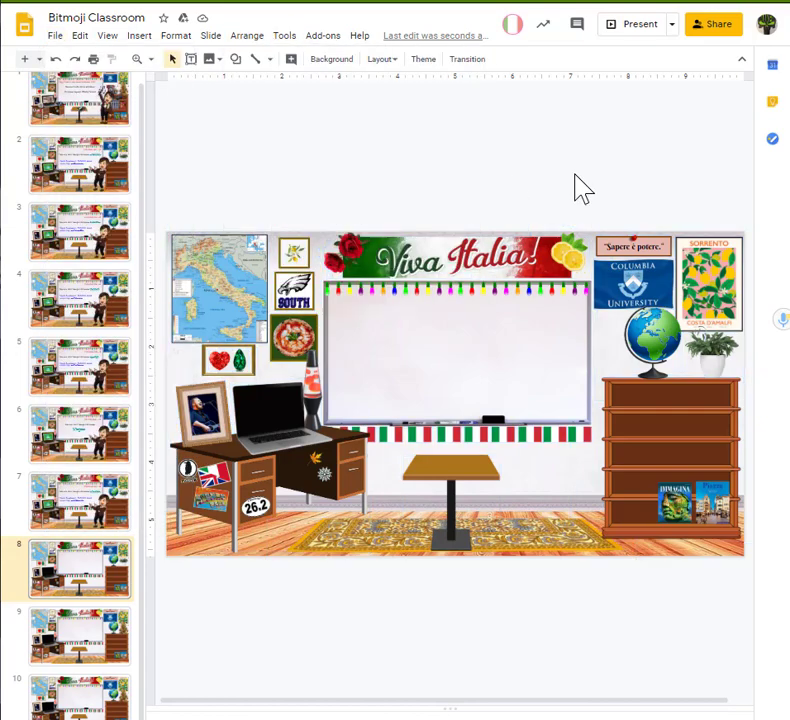